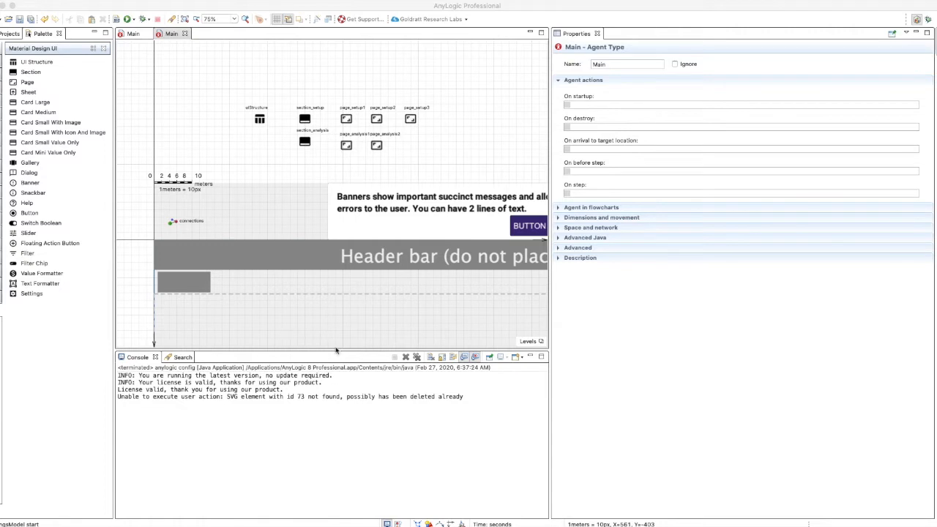
Run the model, view the Analysis section's 2nd Page, and close the simulation window.
{"action": "left_click", "coordinate": [259, 124]}
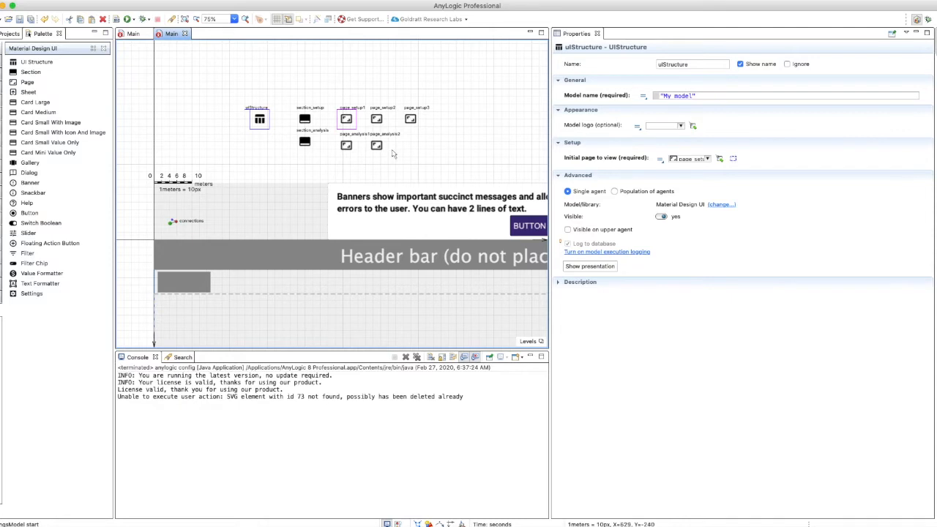
{"action": "left_click", "coordinate": [126, 20]}
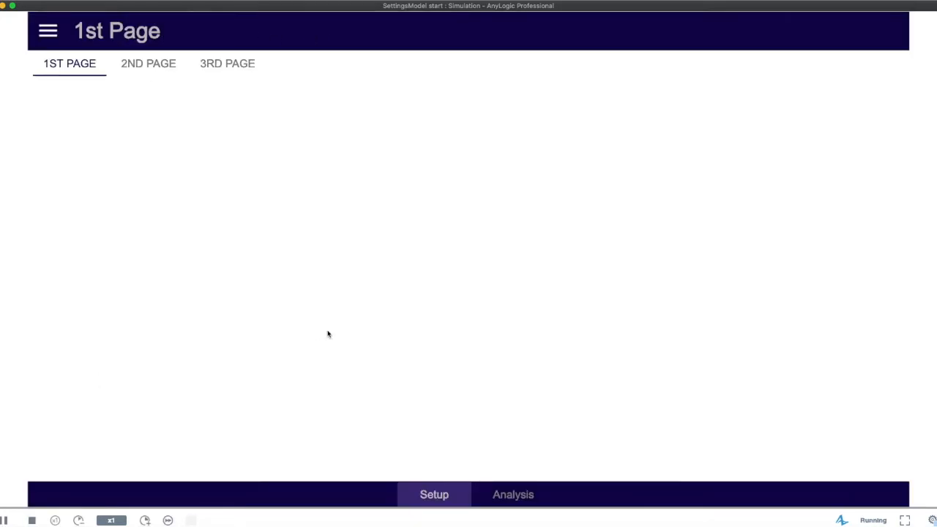
{"action": "left_click", "coordinate": [500, 498]}
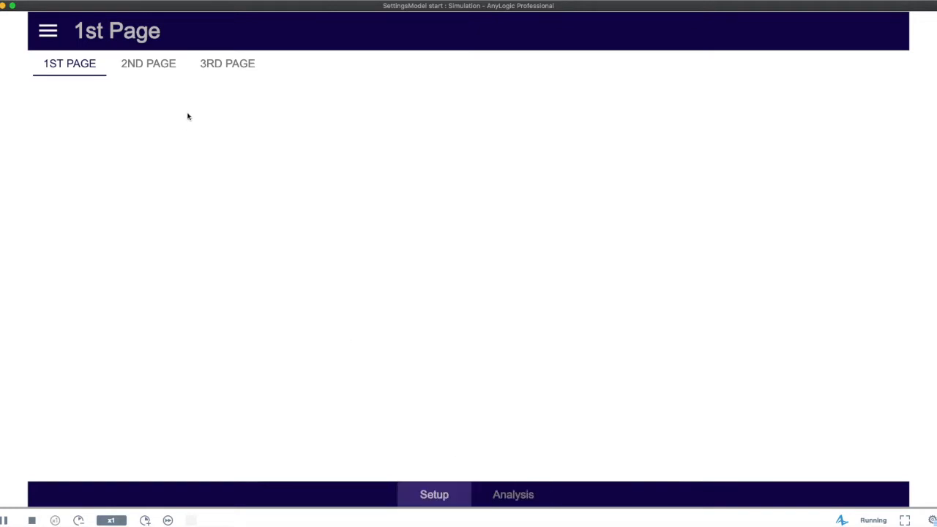
{"action": "left_click", "coordinate": [144, 65]}
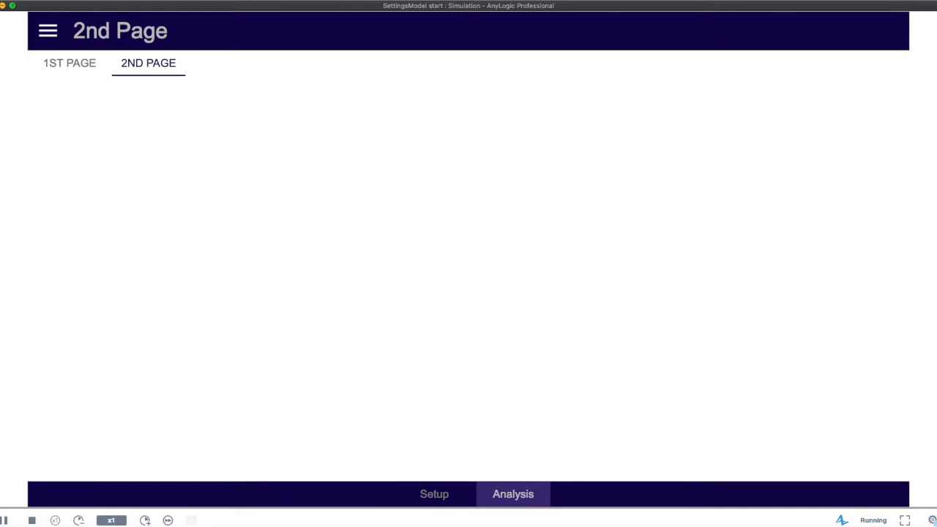
{"action": "left_click", "coordinate": [0, 6]}
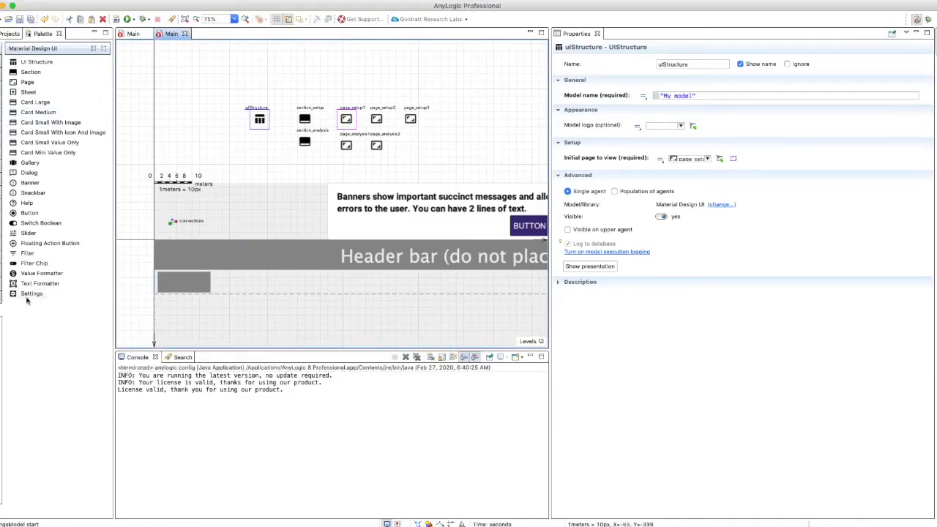
Add a Settings element below uiStructure and view the description of its primary color property.
{"action": "left_click_drag", "start_coordinate": [27, 294], "coordinate": [255, 154]}
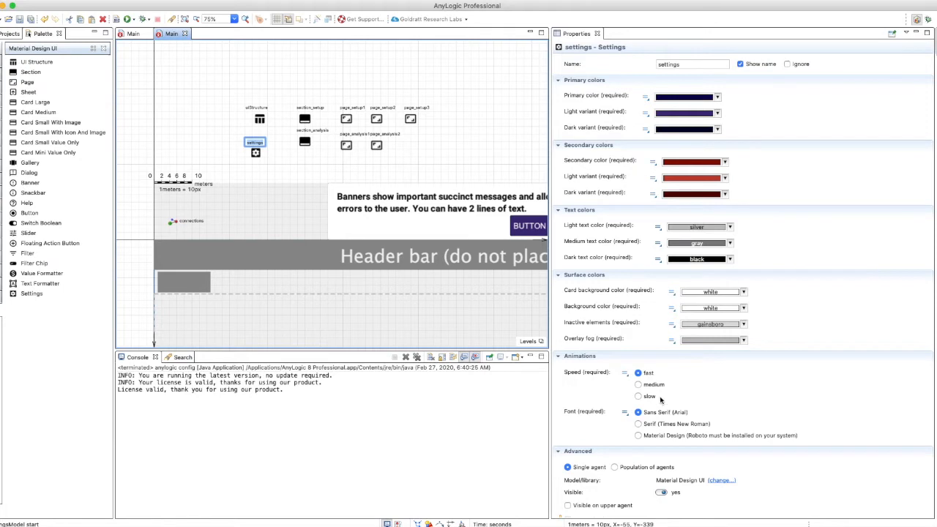
{"action": "left_click", "coordinate": [599, 97]}
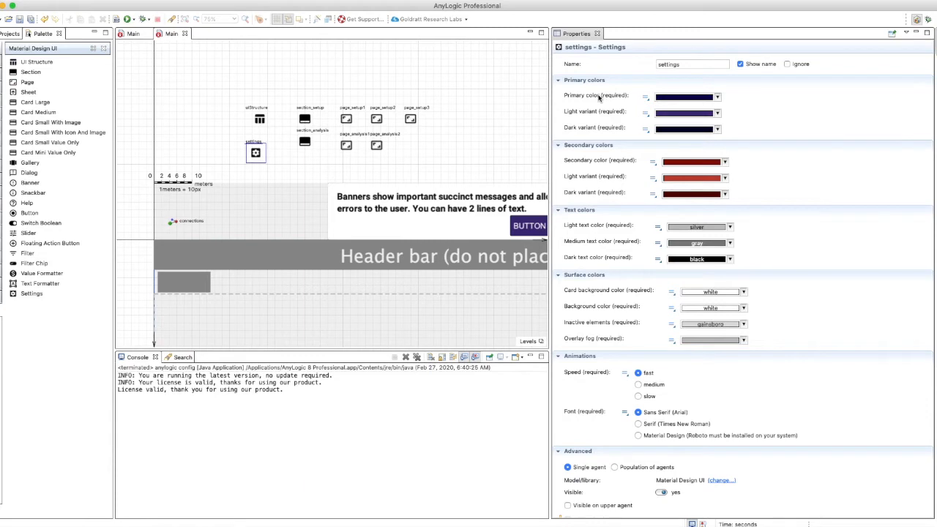
{"action": "mouse_move", "coordinate": [596, 96]}
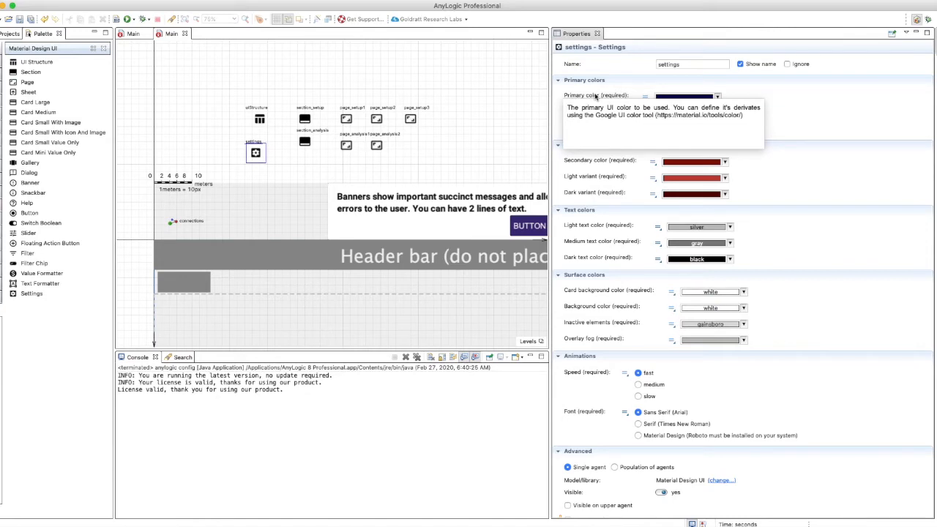
Switch to the Color Tool in the browser and preview cyan #0097a7 as the primary color in the sample interfaces.
{"action": "key", "text": "ctrl+Up"}
{"action": "left_click", "coordinate": [339, 148]}
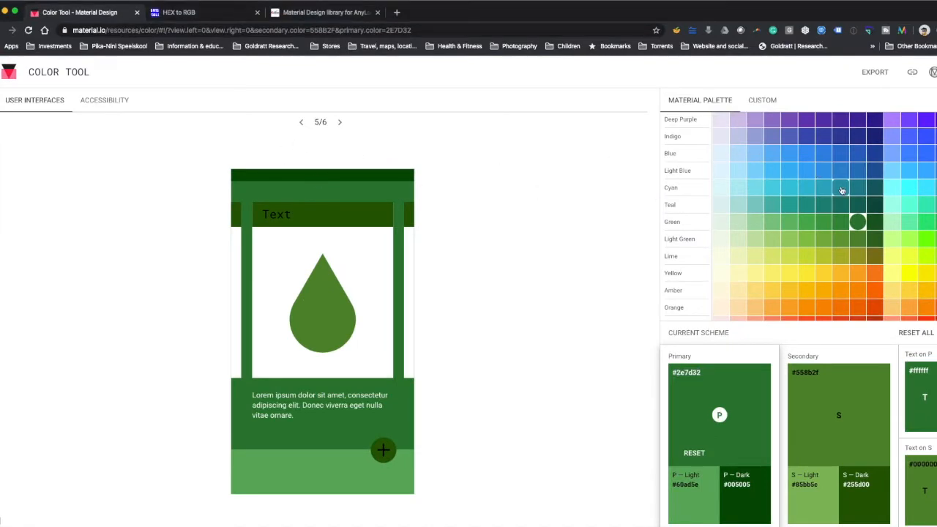
{"action": "left_click", "coordinate": [841, 189]}
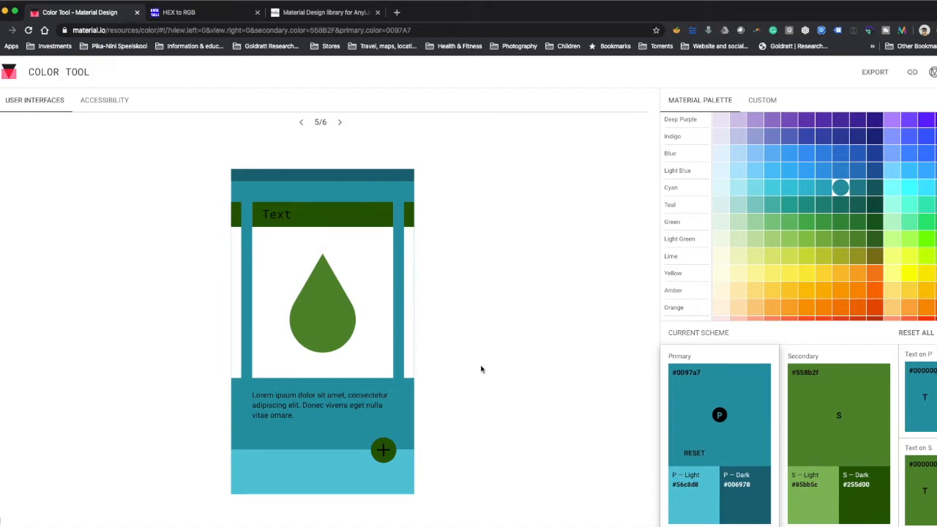
{"action": "left_click", "coordinate": [340, 123]}
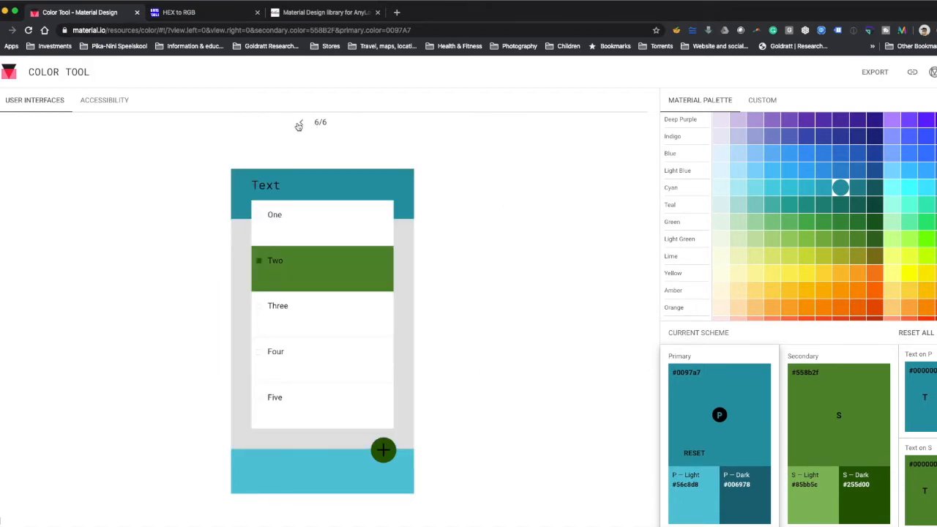
{"action": "left_click", "coordinate": [299, 123]}
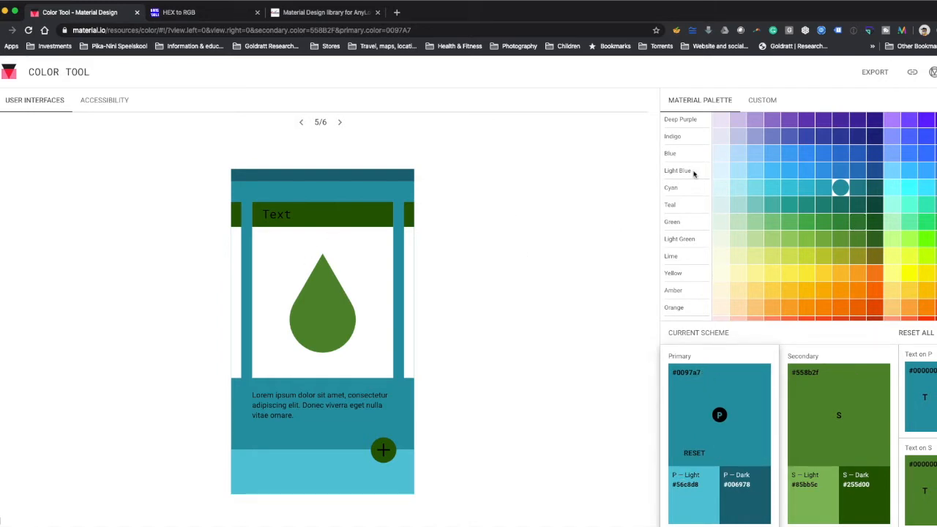
Set the color scheme's primary color to green #2e7d32 and its secondary color to light green #558b2f.
{"action": "left_click", "coordinate": [859, 224]}
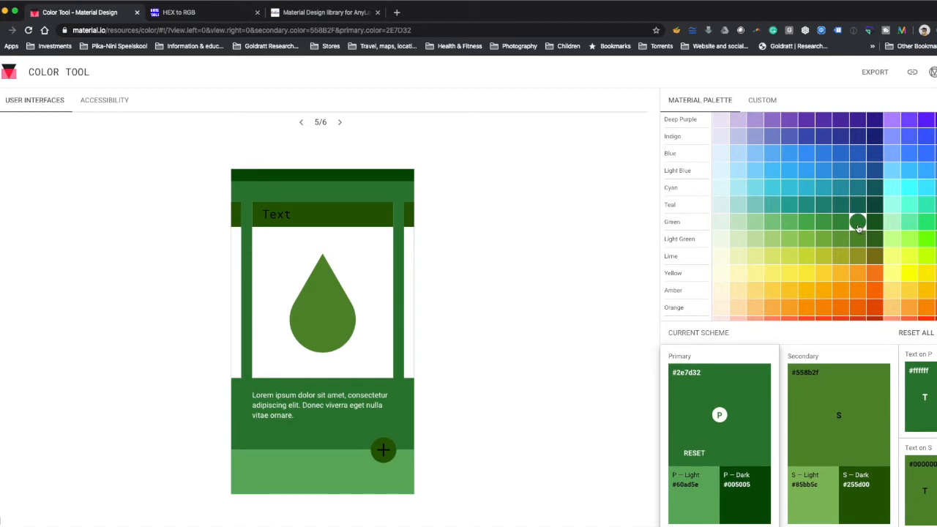
{"action": "left_click", "coordinate": [851, 351]}
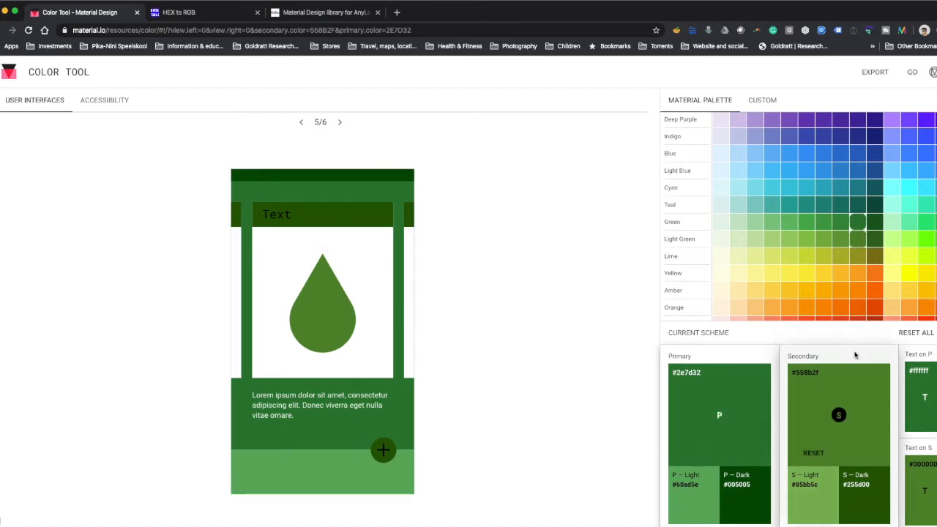
{"action": "left_click", "coordinate": [856, 240]}
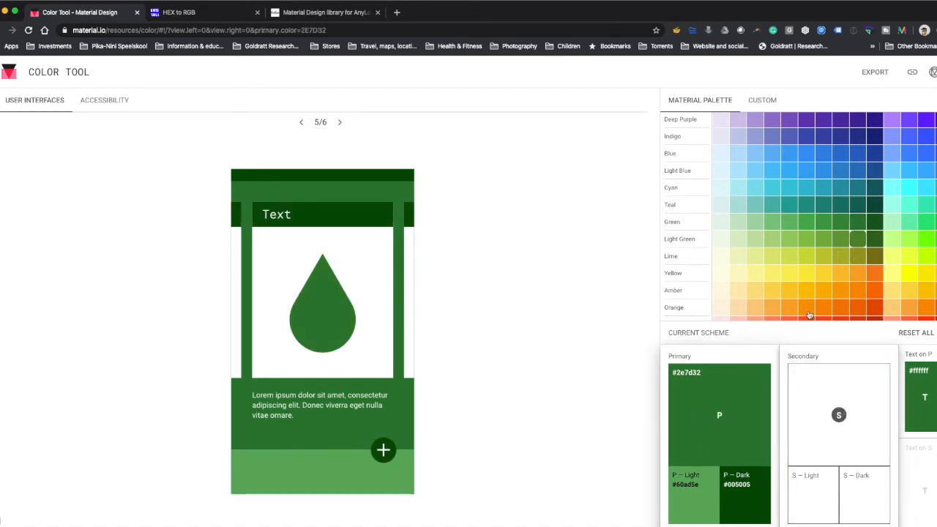
{"action": "left_click", "coordinate": [856, 244]}
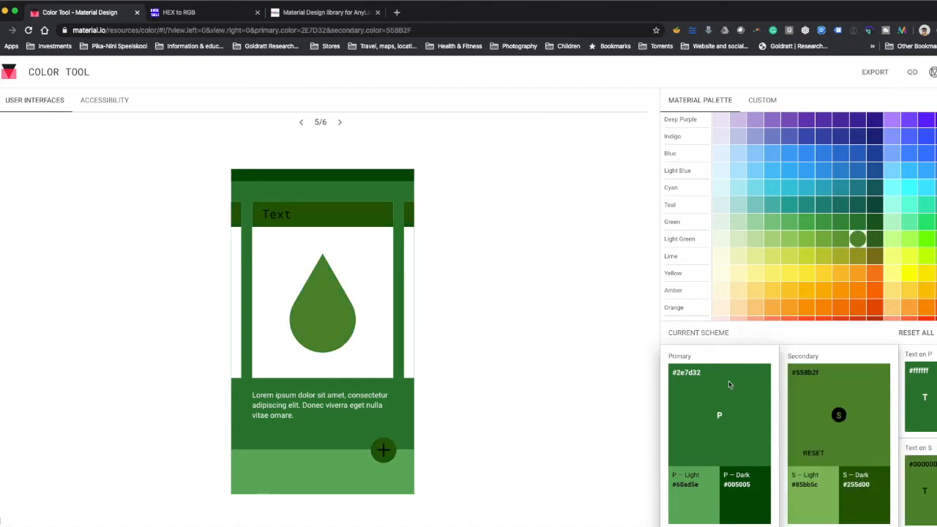
Copy the primary hex code 2e7d32, convert it on the HEX to RGB site and select the resulting RGB values.
{"action": "left_click", "coordinate": [686, 373]}
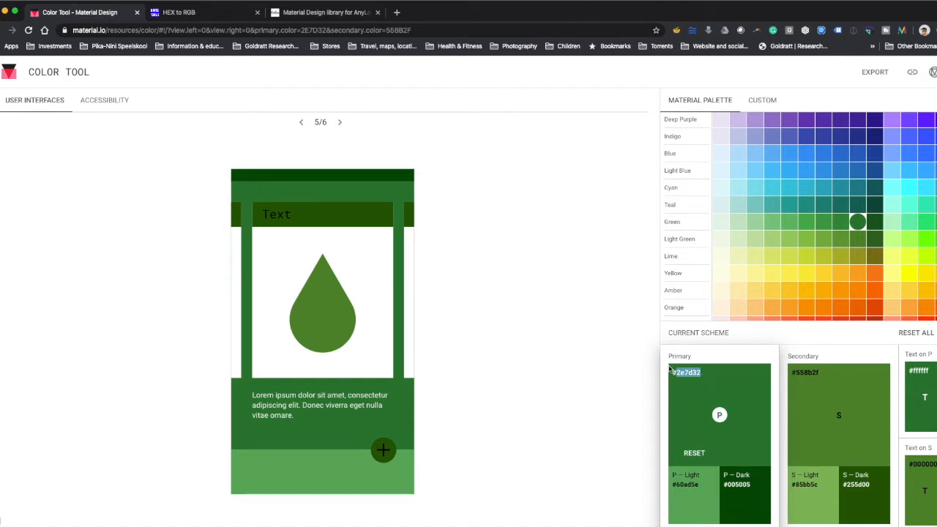
{"action": "left_click", "coordinate": [212, 16]}
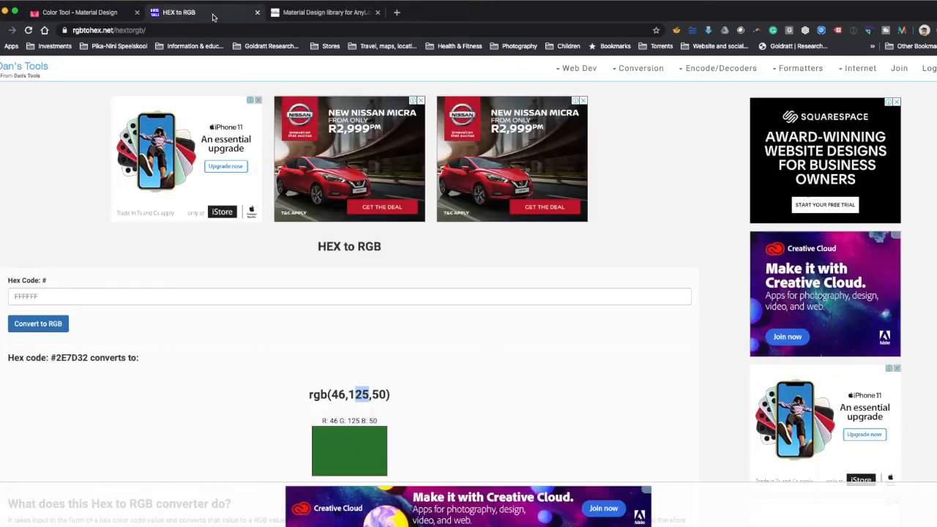
{"action": "left_click", "coordinate": [50, 297]}
{"action": "left_click", "coordinate": [25, 318]}
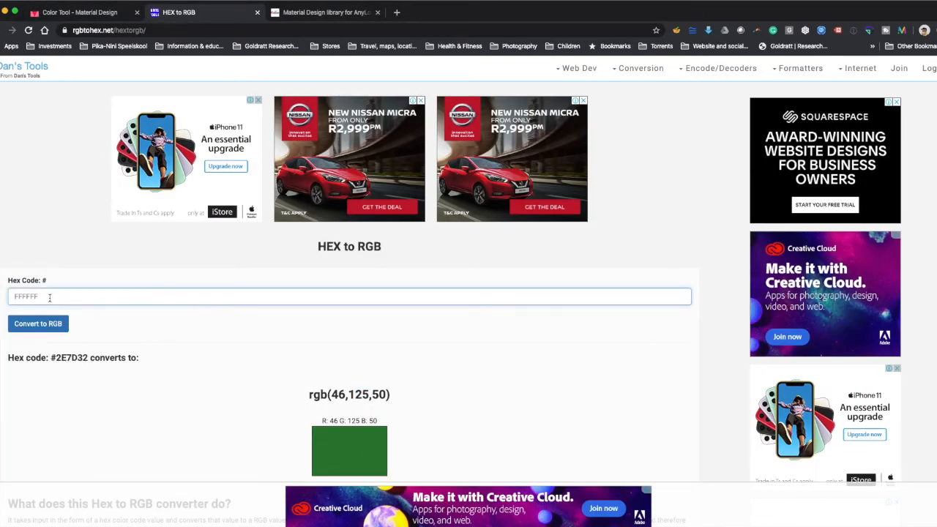
{"action": "left_click", "coordinate": [37, 326]}
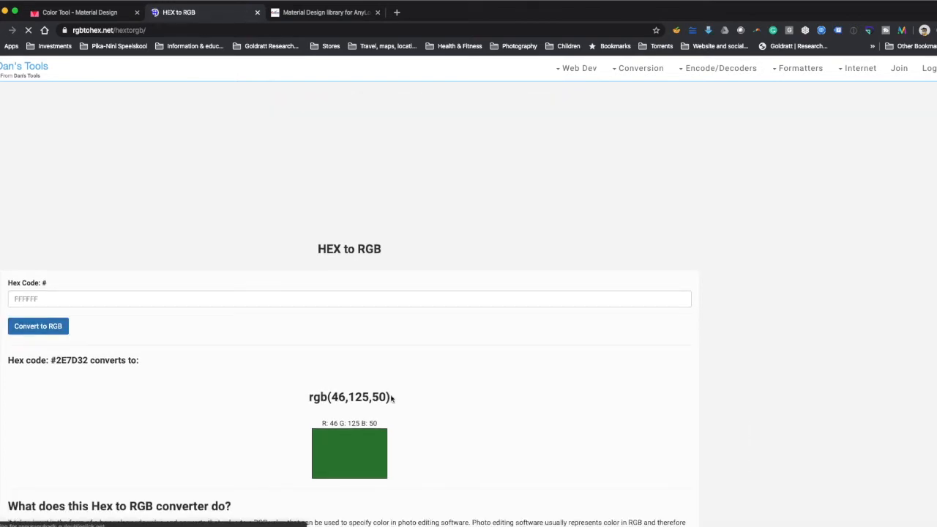
{"action": "double_click", "coordinate": [360, 396]}
Switch back to AnyLogic and set the primary color of settingsx to new Color(46, 125, 50).
{"action": "key", "text": "ctrl+Up"}
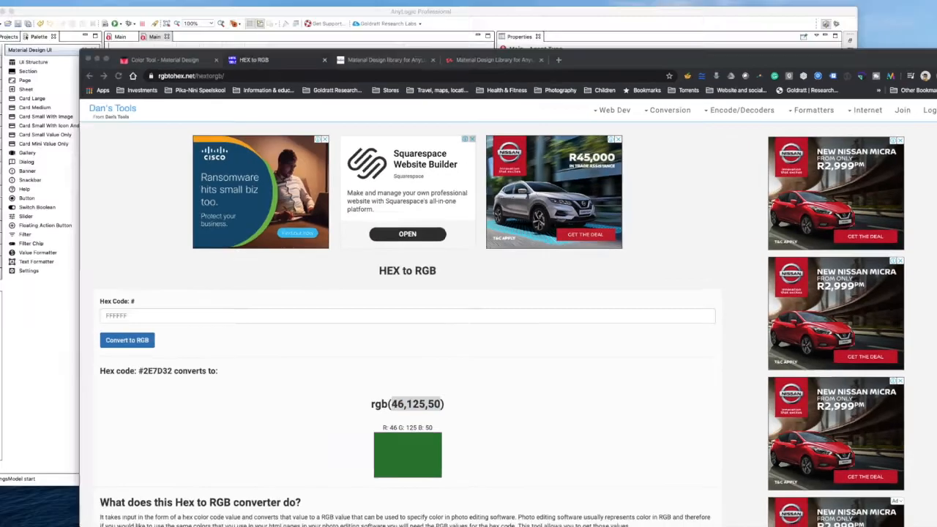
{"action": "left_click", "coordinate": [379, 203]}
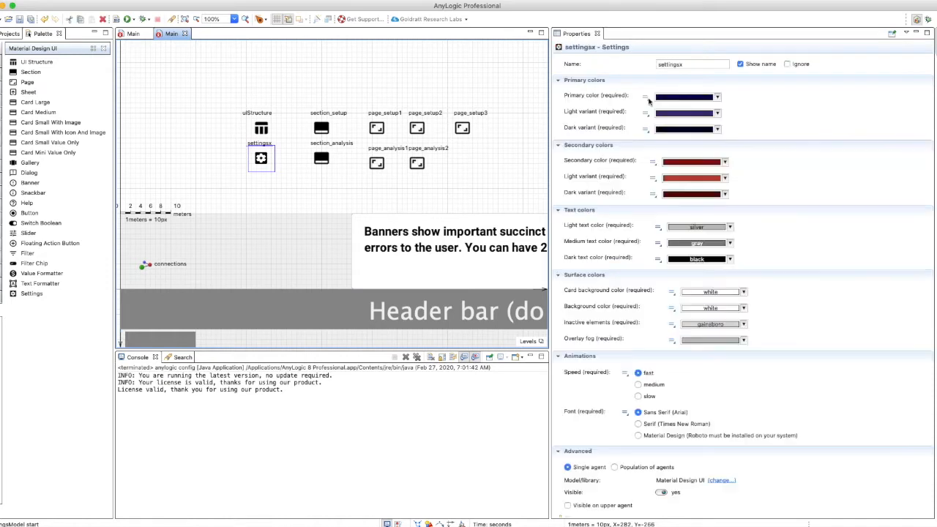
{"action": "left_click", "coordinate": [717, 98]}
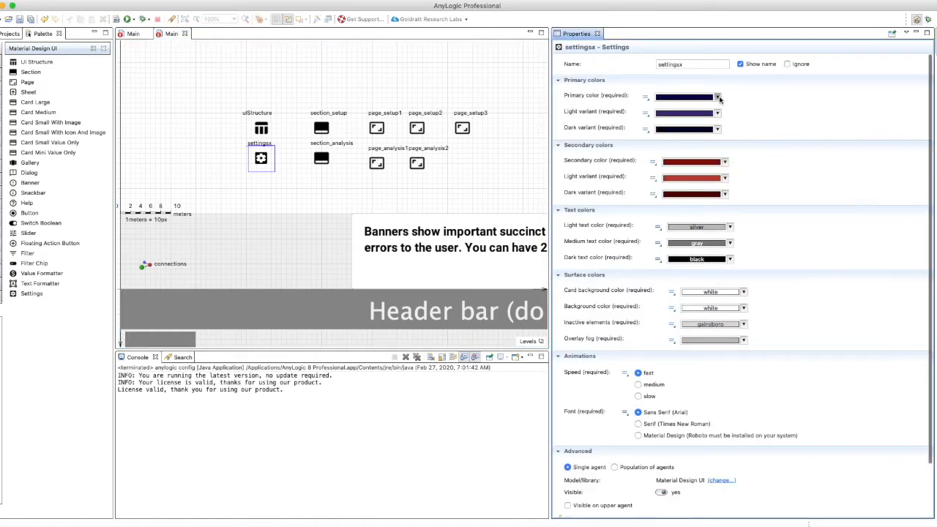
{"action": "left_click", "coordinate": [686, 174]}
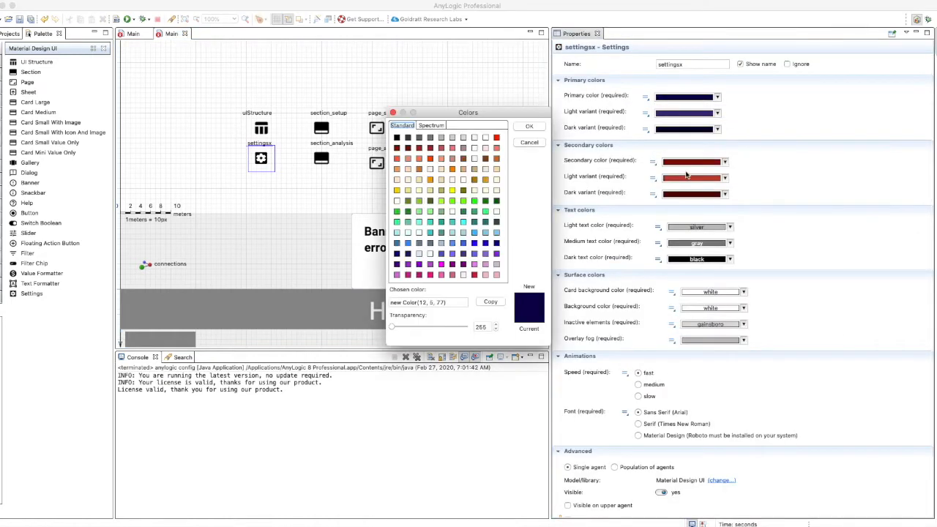
{"action": "double_click", "coordinate": [423, 302]}
{"action": "type", "text": "46, "}
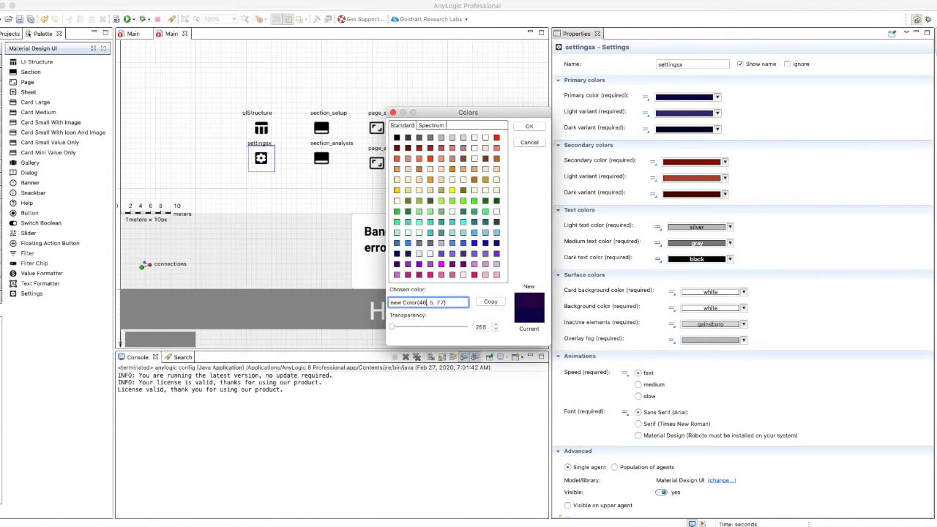
{"action": "type", "text": "12"}
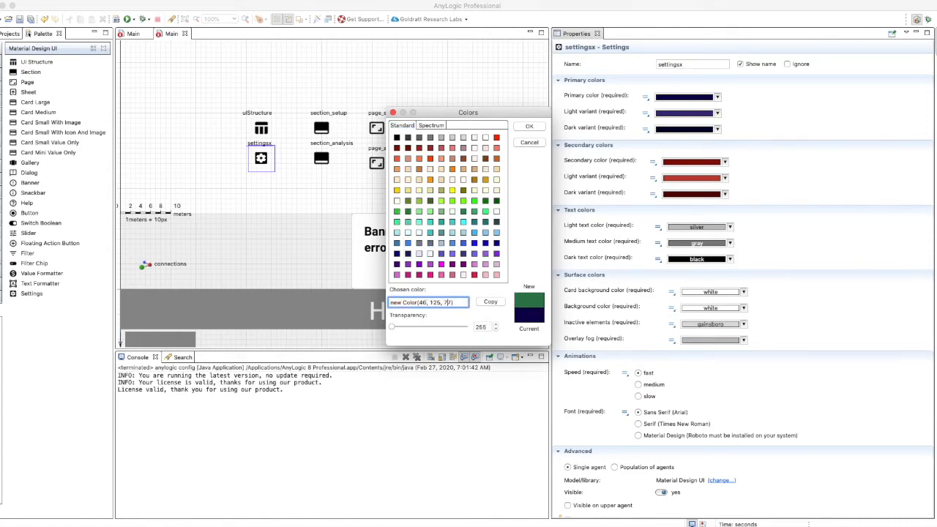
{"action": "key", "text": "BackSpace"}
{"action": "type", "text": "50"}
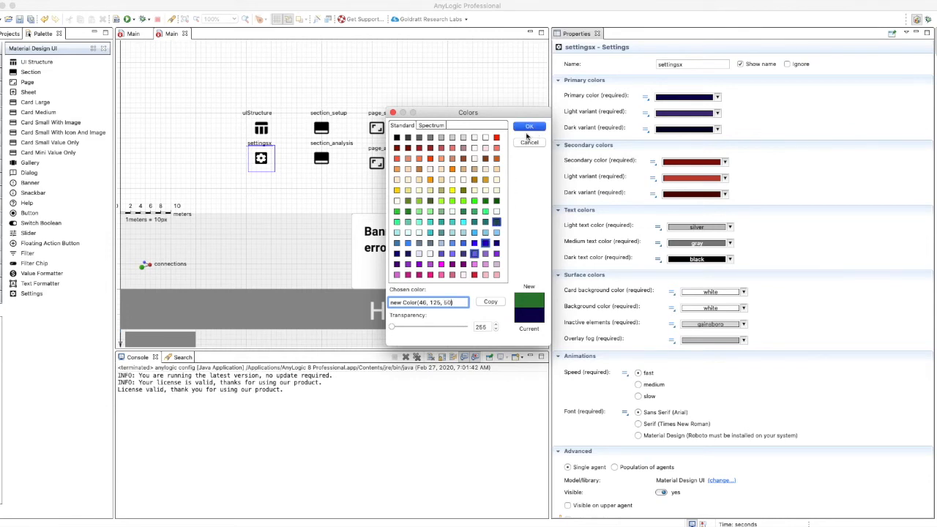
{"action": "left_click", "coordinate": [528, 128]}
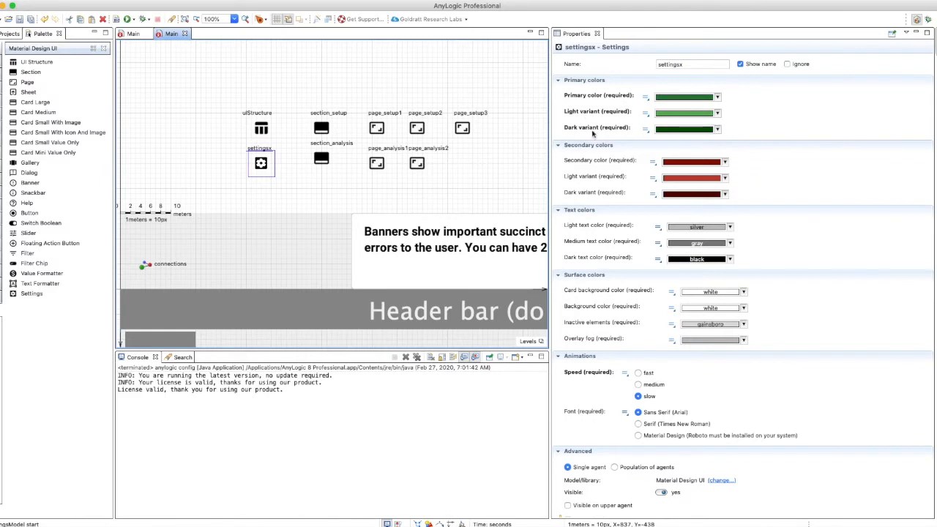
Apply settingsx as the override settings of page_setup1 and page_setup2.
{"action": "left_click", "coordinate": [375, 131]}
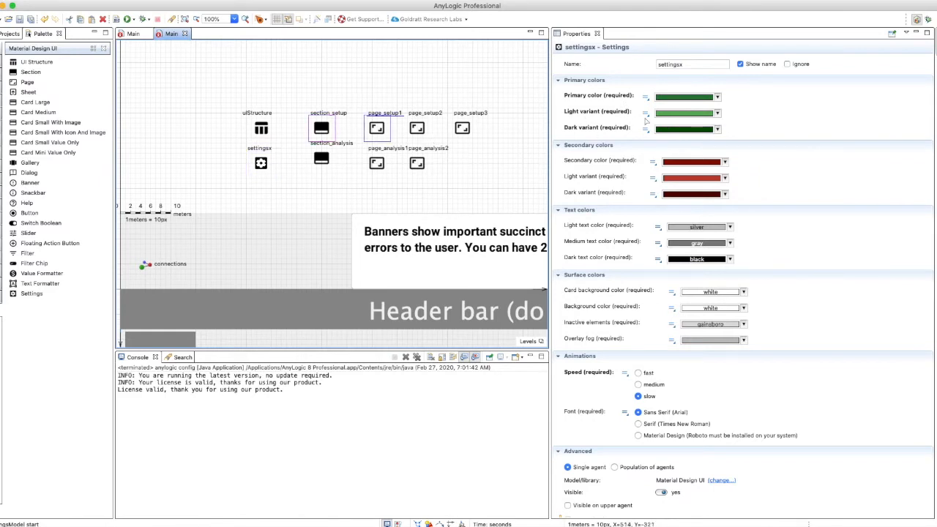
{"action": "left_click", "coordinate": [697, 110]}
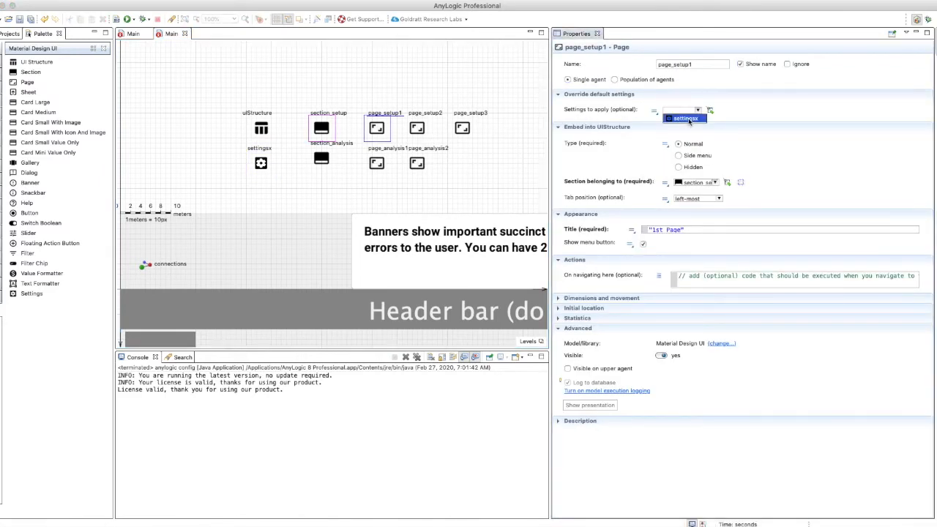
{"action": "left_click", "coordinate": [687, 118]}
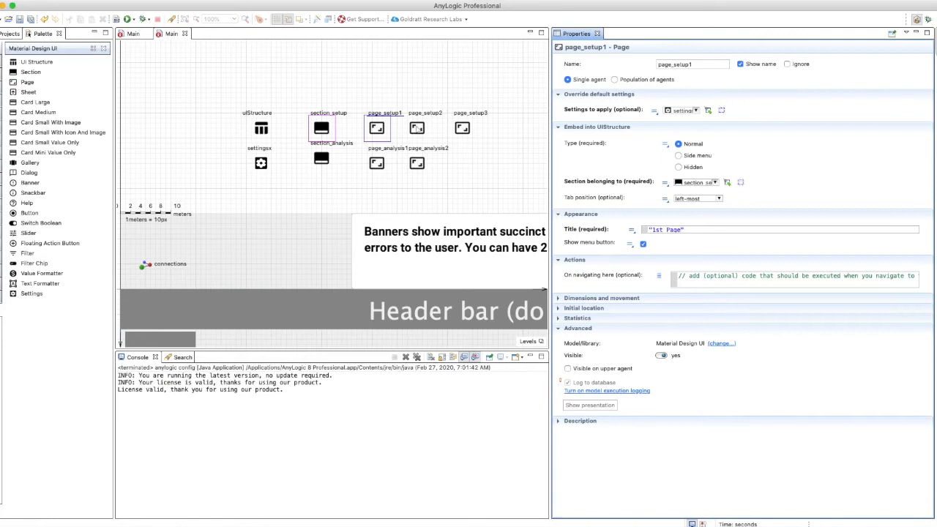
{"action": "left_click", "coordinate": [696, 111]}
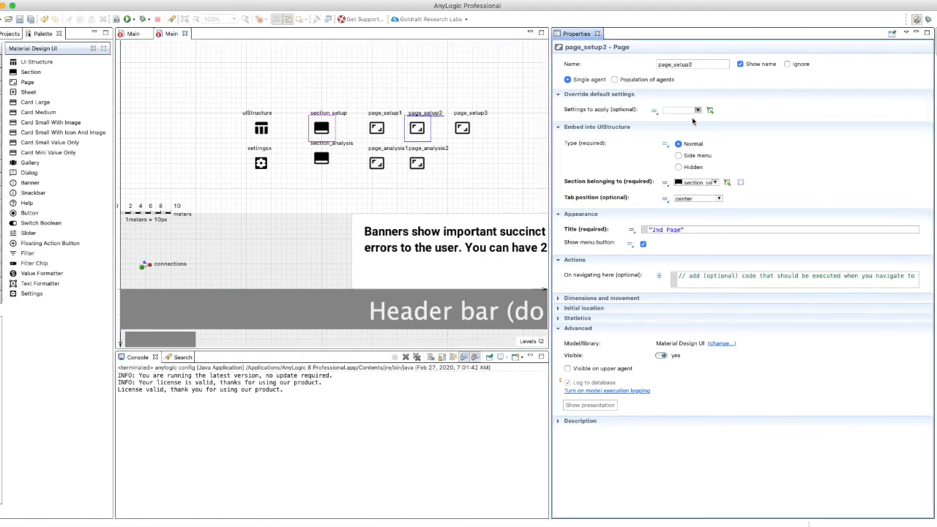
{"action": "left_click", "coordinate": [686, 119]}
Apply settingsx as the override settings of page_analysis1 and page_analysis2.
{"action": "left_click", "coordinate": [381, 164]}
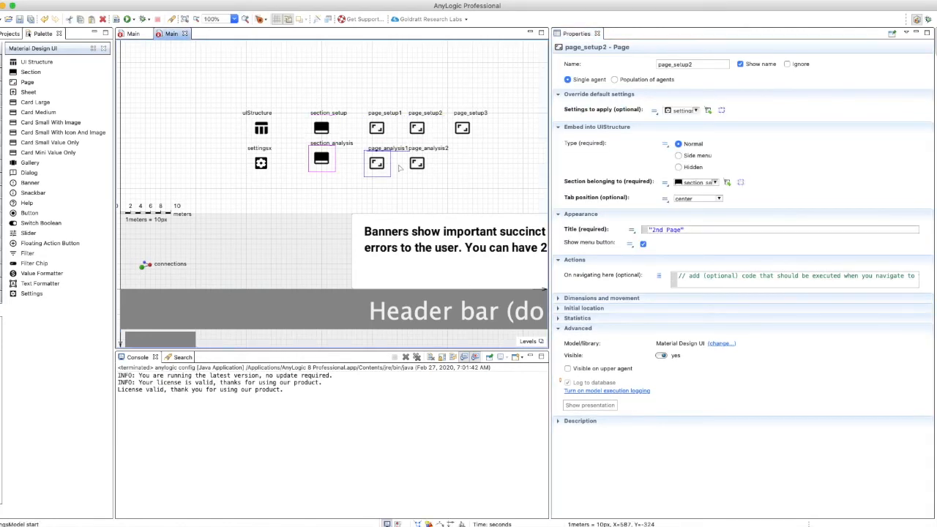
{"action": "left_click", "coordinate": [697, 112]}
{"action": "left_click", "coordinate": [684, 120]}
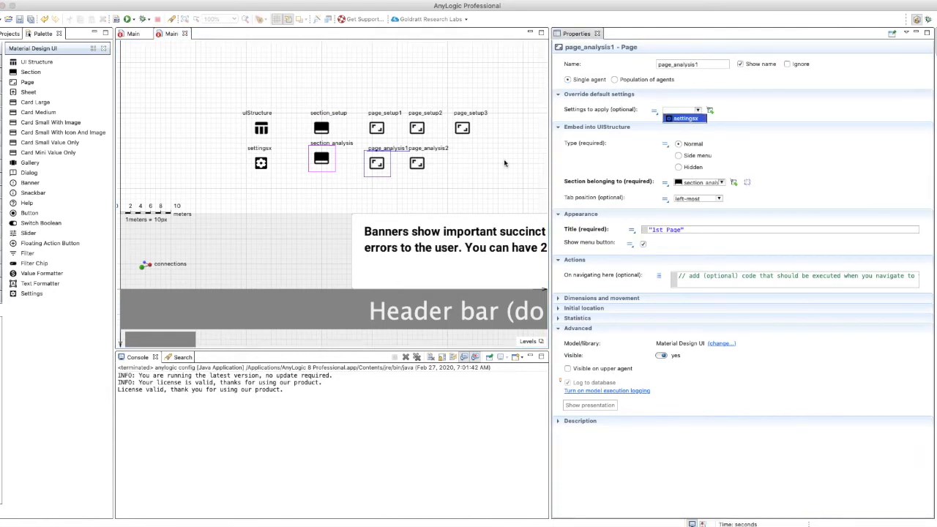
{"action": "left_click", "coordinate": [422, 167]}
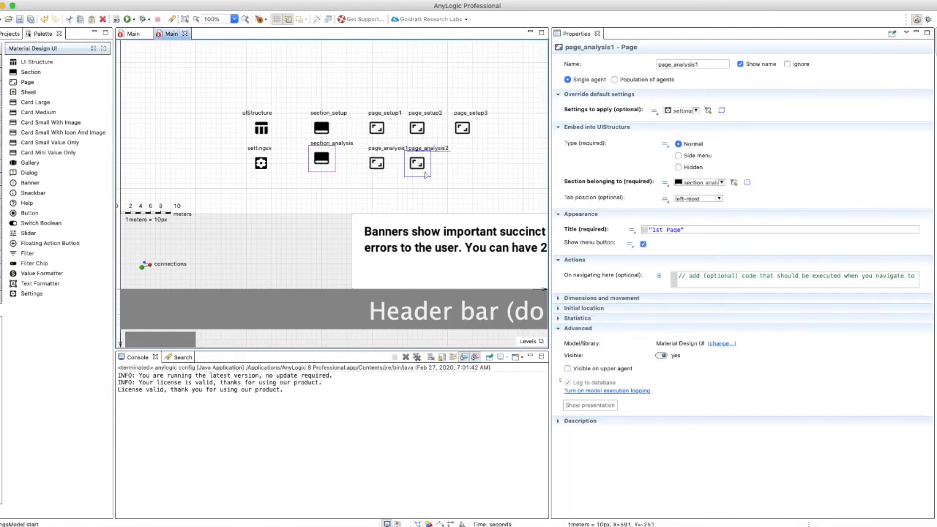
{"action": "left_click", "coordinate": [698, 112]}
{"action": "left_click", "coordinate": [677, 122]}
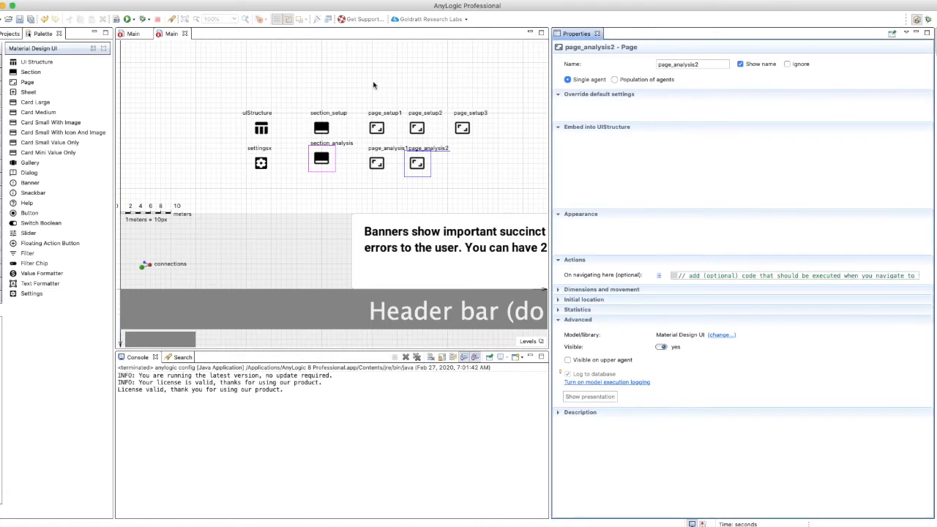
Run the model and check the color theme on the 2nd and 3rd pages of the Setup section.
{"action": "left_click", "coordinate": [128, 19]}
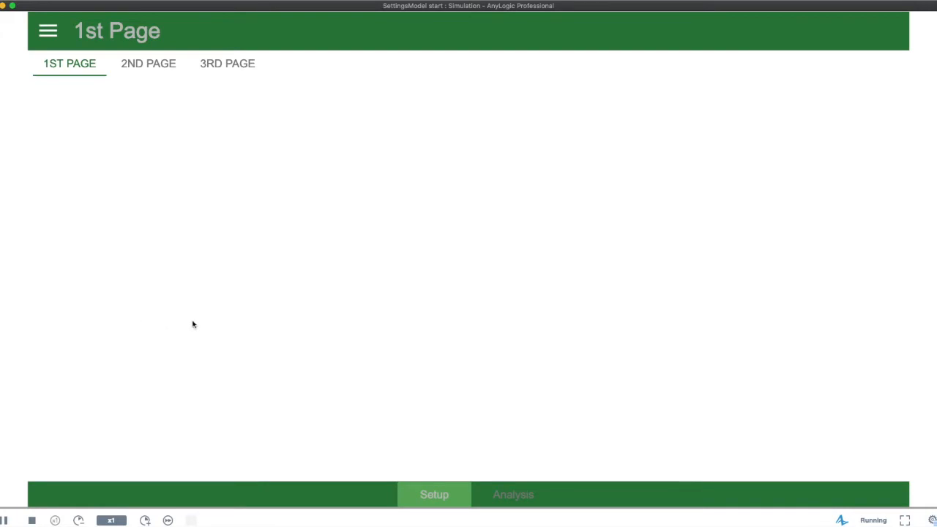
{"action": "left_click", "coordinate": [150, 72]}
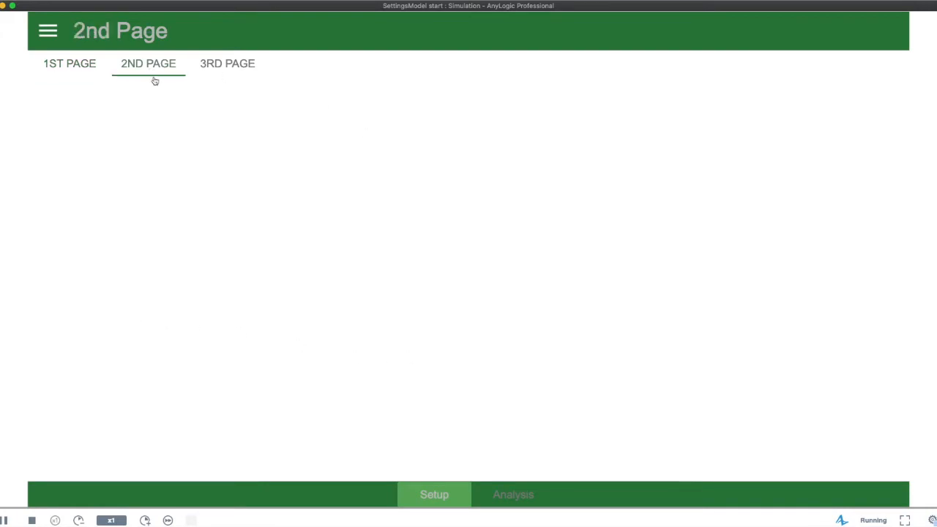
{"action": "left_click", "coordinate": [232, 73]}
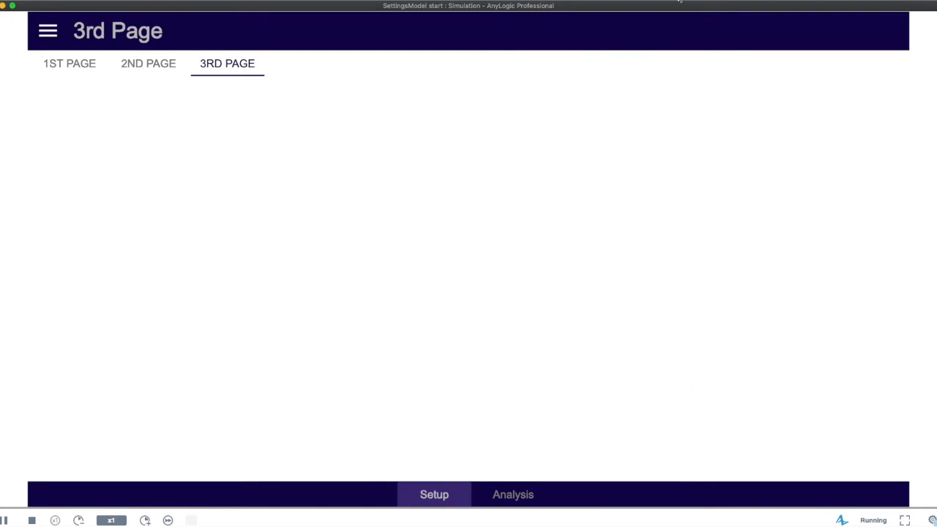
Place a standard text element in the page area below the header bar reading "This is just standard AyLogic text".
{"action": "scroll", "coordinate": [280, 242], "scroll_direction": "down", "scroll_amount": 5}
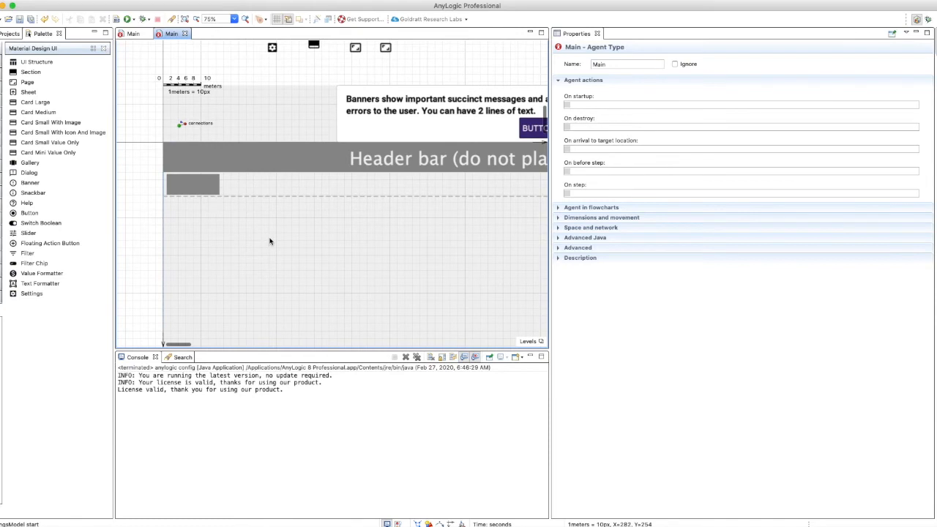
{"action": "scroll", "coordinate": [269, 241], "scroll_direction": "down", "scroll_amount": 2}
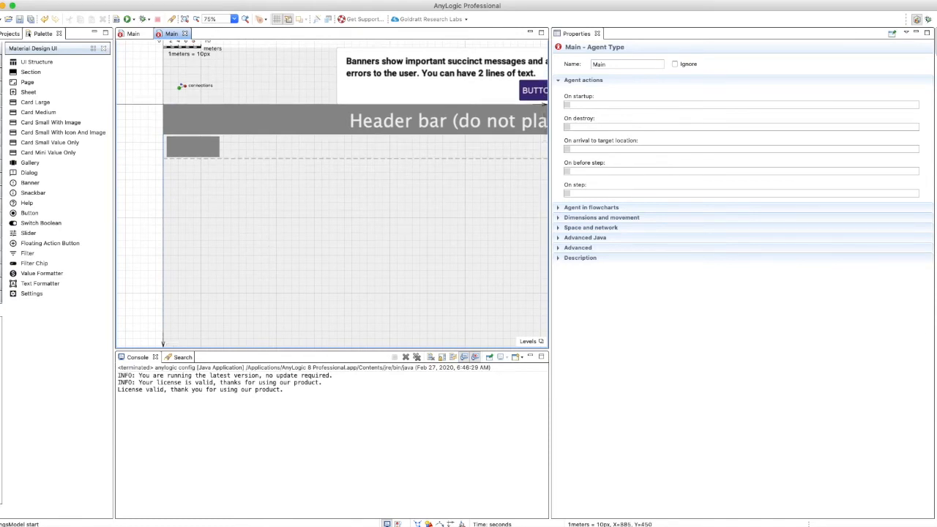
{"action": "left_click", "coordinate": [1, 219]}
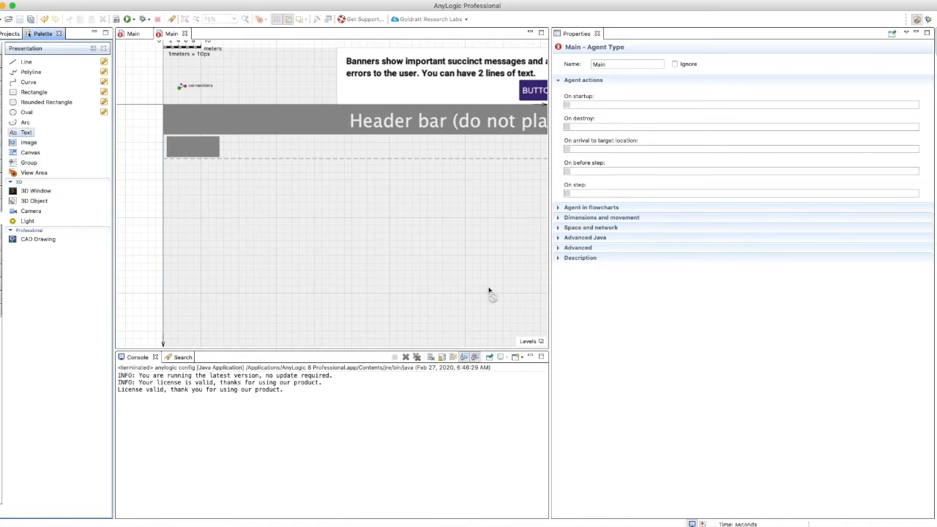
{"action": "left_click", "coordinate": [392, 259]}
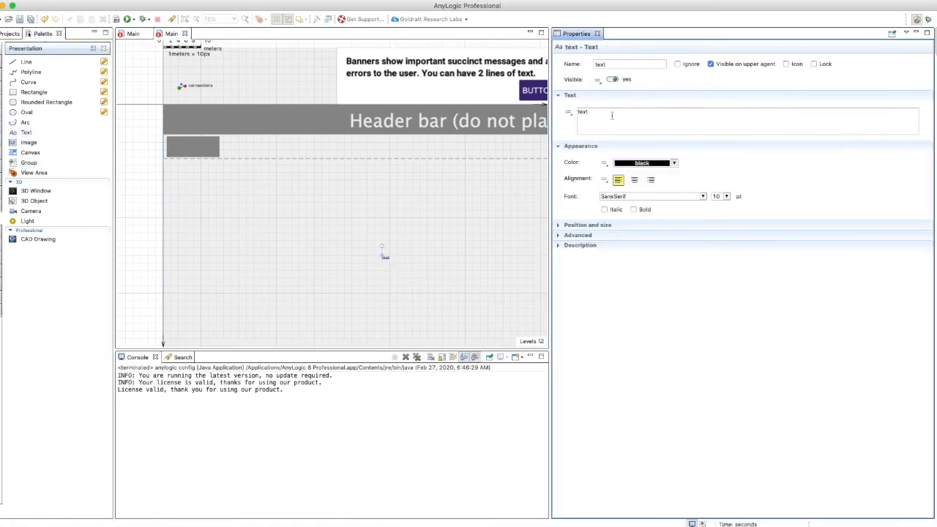
{"action": "type", "text": "This is sjust s"}
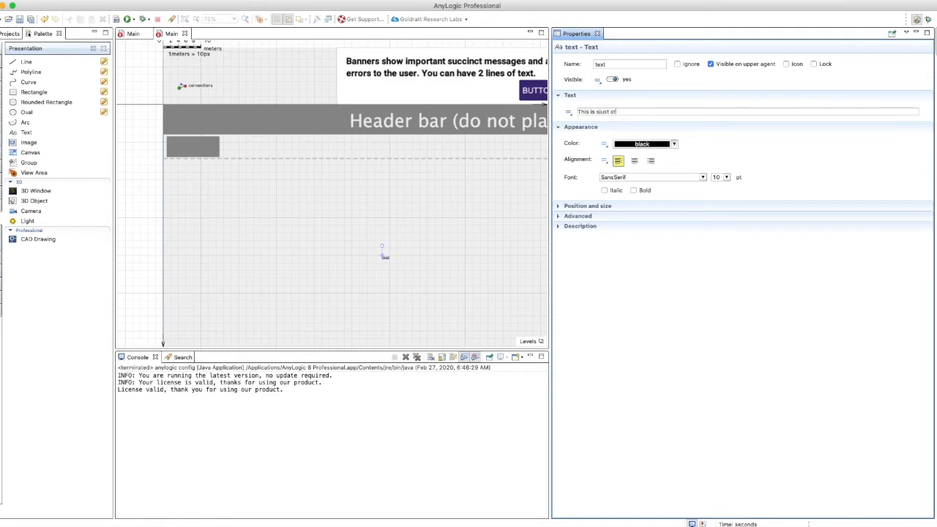
{"action": "type", "text": "tandard AnyLogic text"}
{"action": "key", "text": "BackSpace"}
Switch the text's color to a dynamic value and set it to settingsx.getColorPrimaryDark().
{"action": "left_click", "coordinate": [604, 145]}
{"action": "left_click", "coordinate": [606, 151]}
{"action": "left_click", "coordinate": [603, 145]}
{"action": "left_click", "coordinate": [625, 143]}
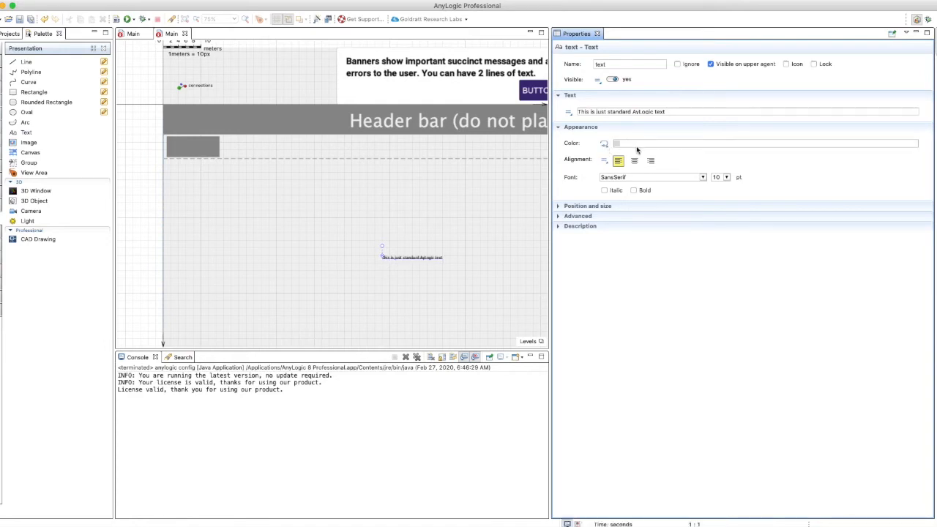
{"action": "type", "text": "sett"}
{"action": "key", "text": "Return"}
{"action": "type", "text": ".getc"}
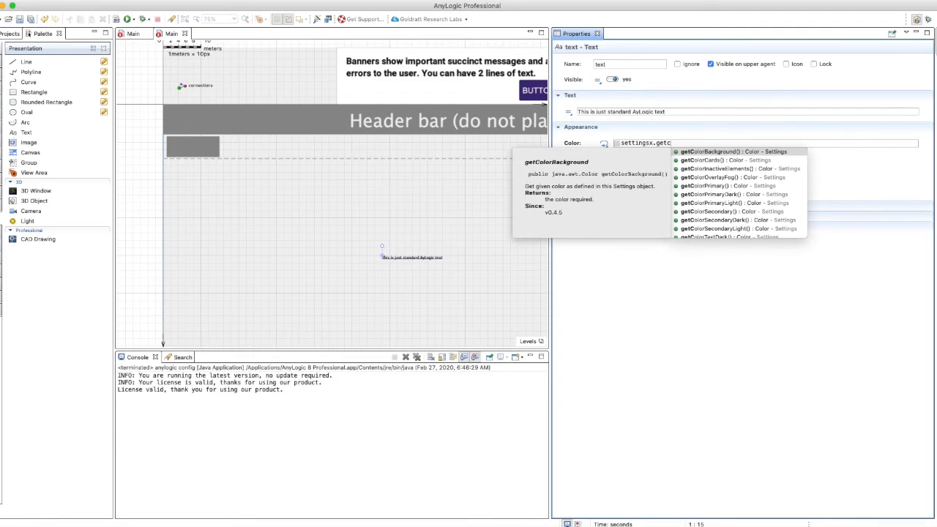
{"action": "key", "text": "Down"}
{"action": "key", "text": "Down"}
{"action": "key", "text": "Down"}
{"action": "key", "text": "Down"}
{"action": "key", "text": "Down"}
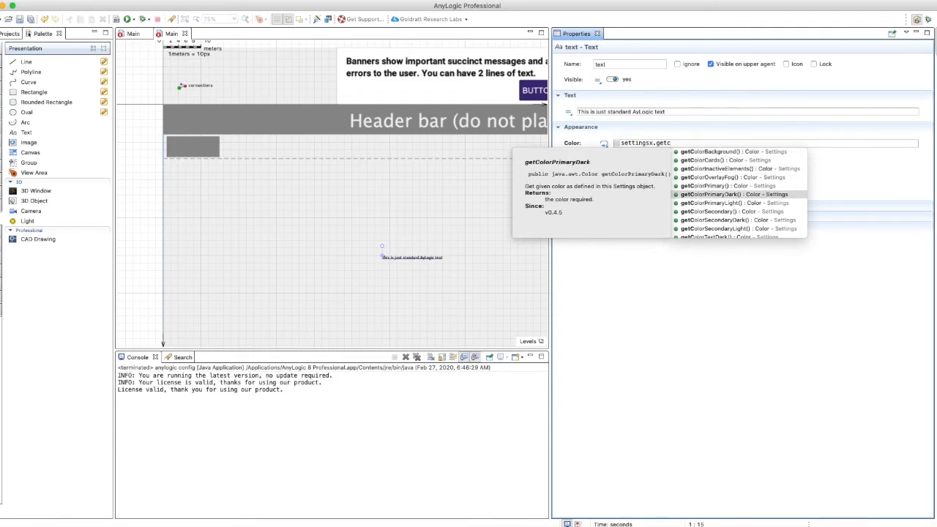
{"action": "key", "text": "Return"}
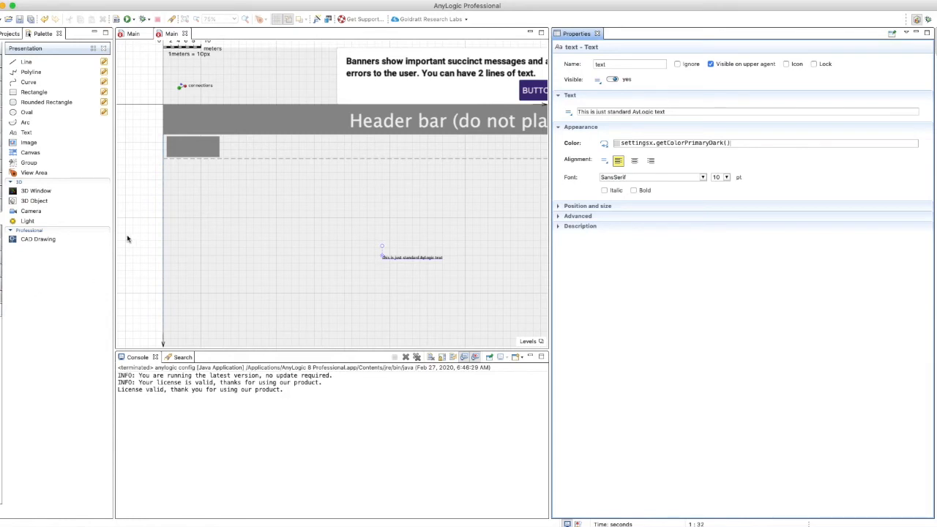
Add a Material Design UI Button to Main and position its presentation just above the standard text.
{"action": "left_click", "coordinate": [2, 309]}
{"action": "left_click_drag", "start_coordinate": [28, 214], "coordinate": [316, 52]}
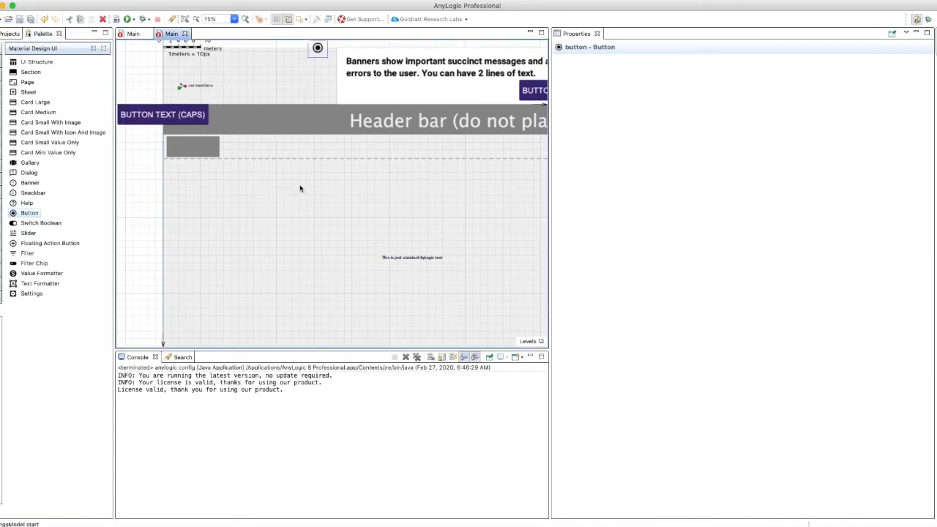
{"action": "key", "text": "Return"}
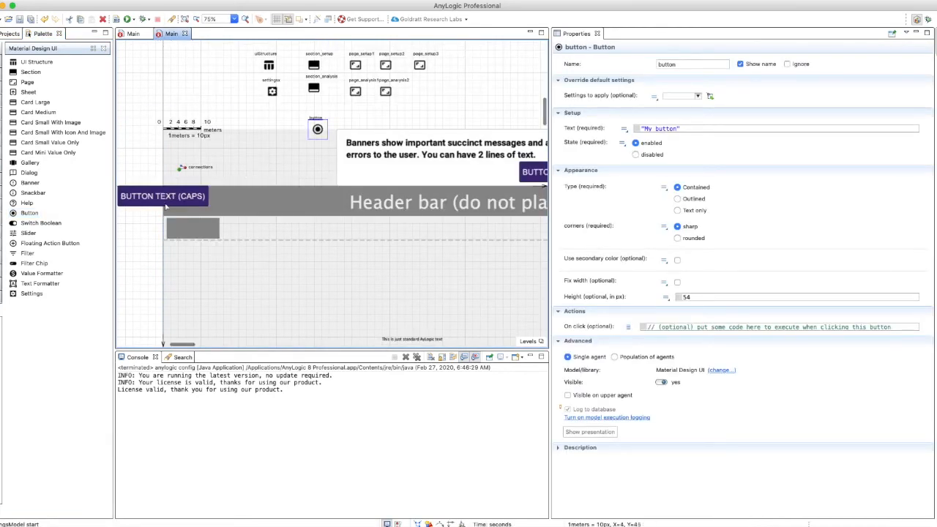
{"action": "left_click_drag", "start_coordinate": [151, 196], "coordinate": [410, 301]}
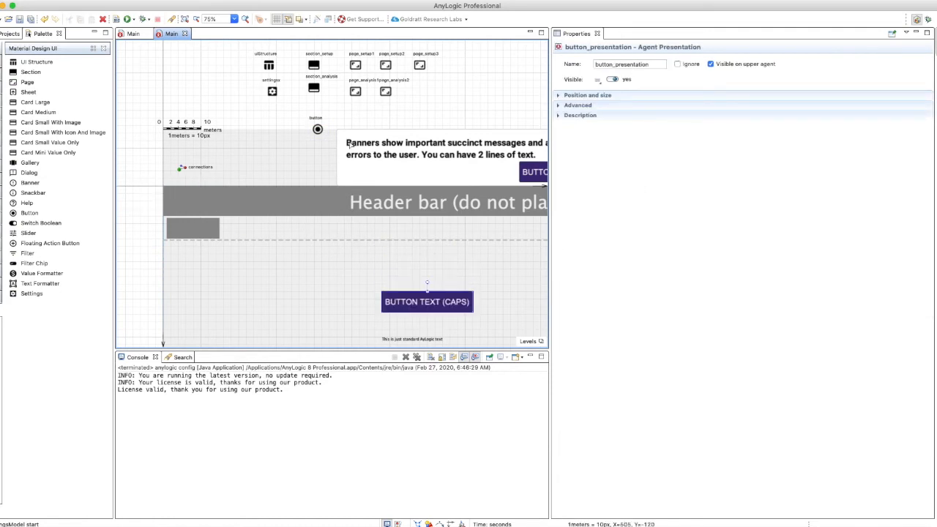
Apply settingsx as the override settings of the new button.
{"action": "left_click", "coordinate": [322, 136]}
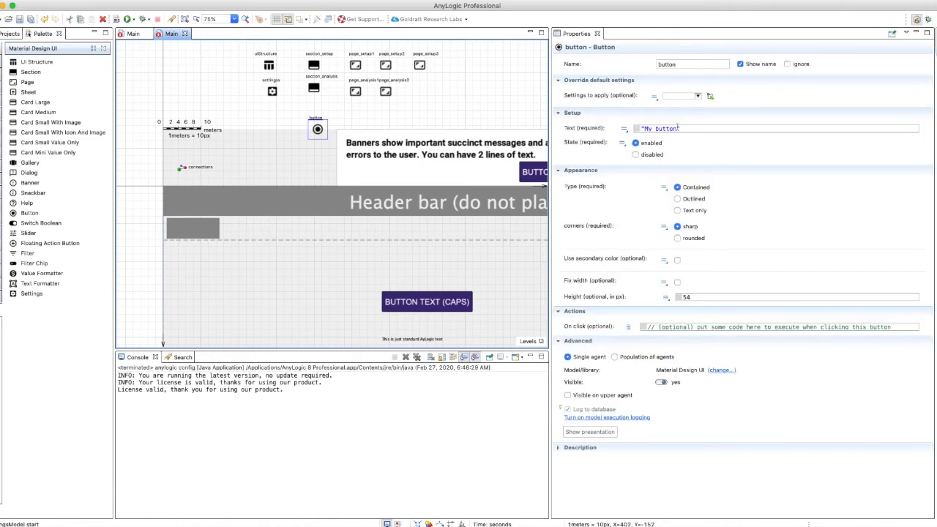
{"action": "triple_click", "coordinate": [656, 128]}
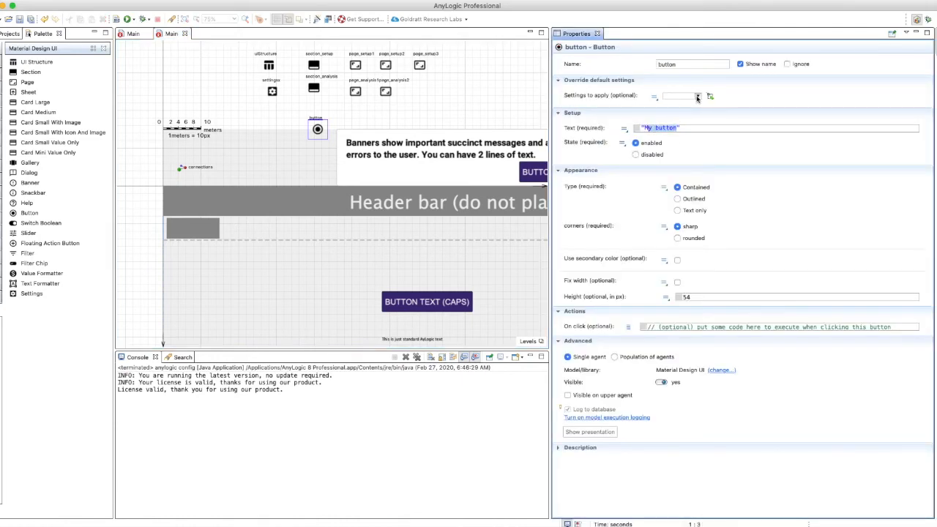
{"action": "left_click", "coordinate": [698, 97]}
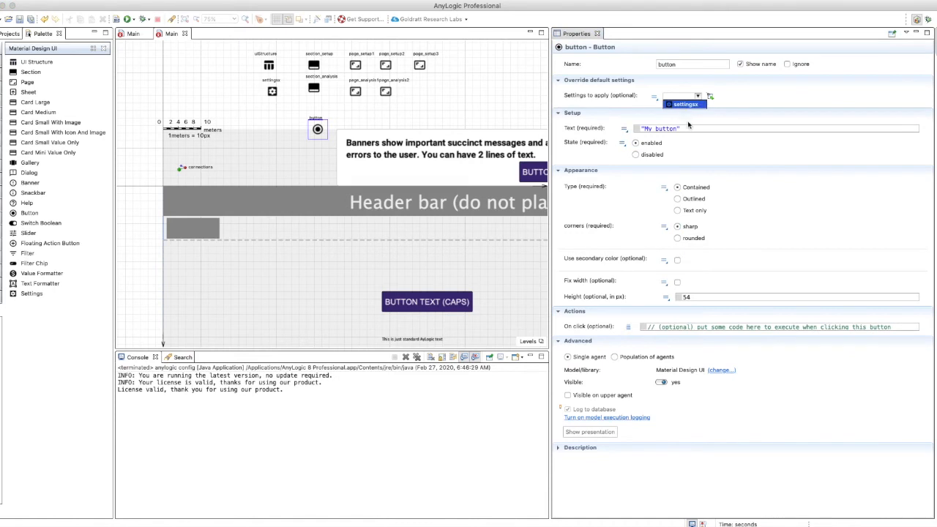
{"action": "left_click", "coordinate": [686, 105]}
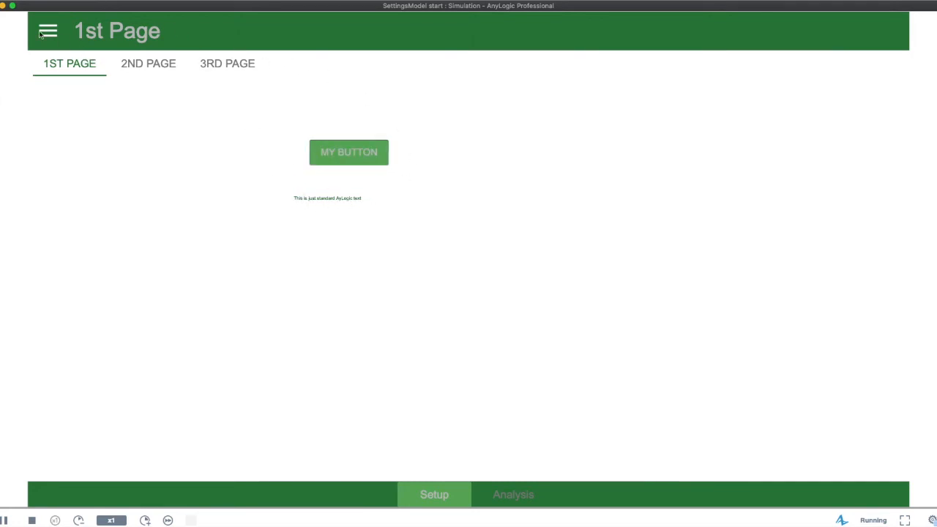
Close the running simulation and examine the color, animation speed and font properties of settingsx.
{"action": "left_click", "coordinate": [1, 5]}
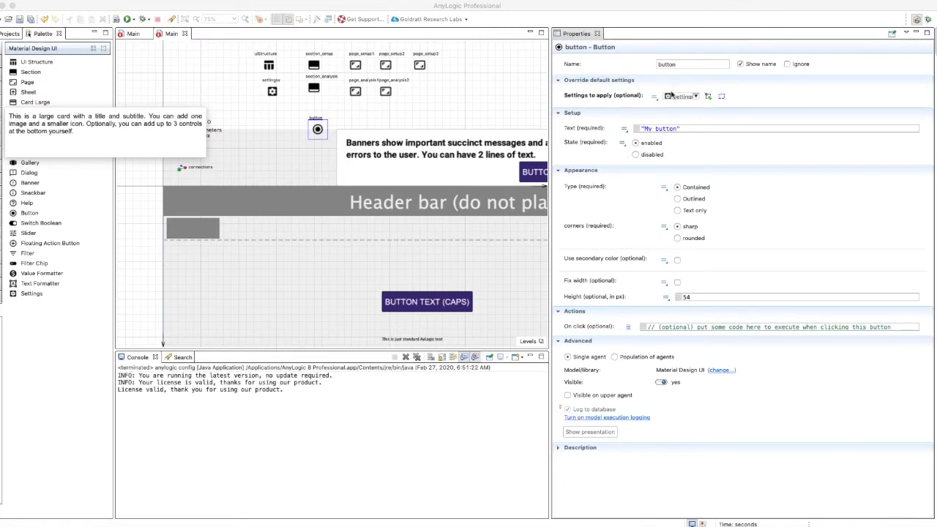
{"action": "left_click", "coordinate": [275, 102]}
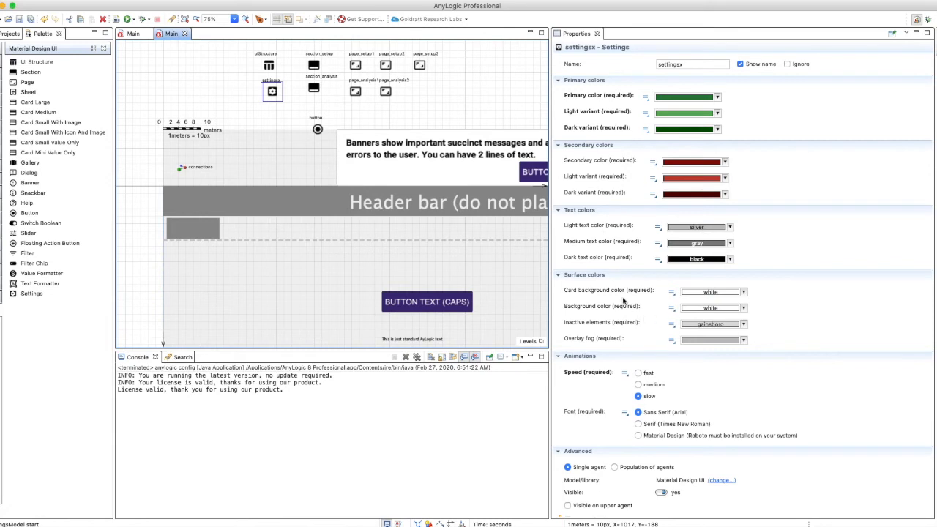
{"action": "scroll", "coordinate": [622, 300], "scroll_direction": "down", "scroll_amount": 3}
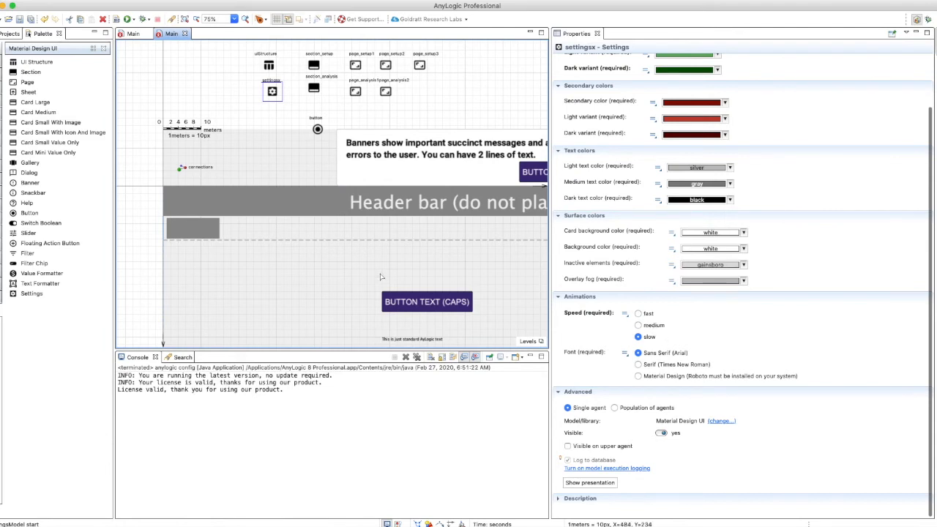
Clear the placeholder comment from the button's On click action.
{"action": "scroll", "coordinate": [380, 276], "scroll_direction": "down", "scroll_amount": 3}
{"action": "left_click", "coordinate": [429, 228]}
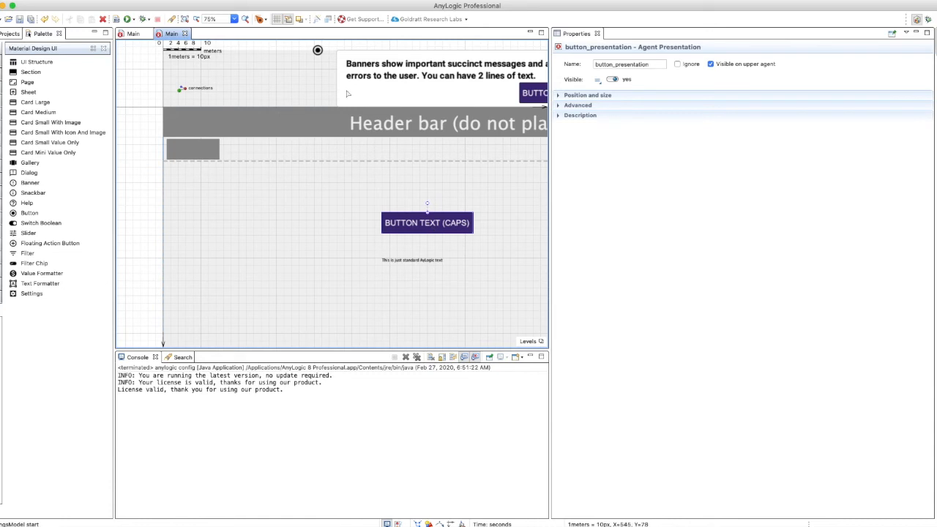
{"action": "left_click", "coordinate": [318, 51]}
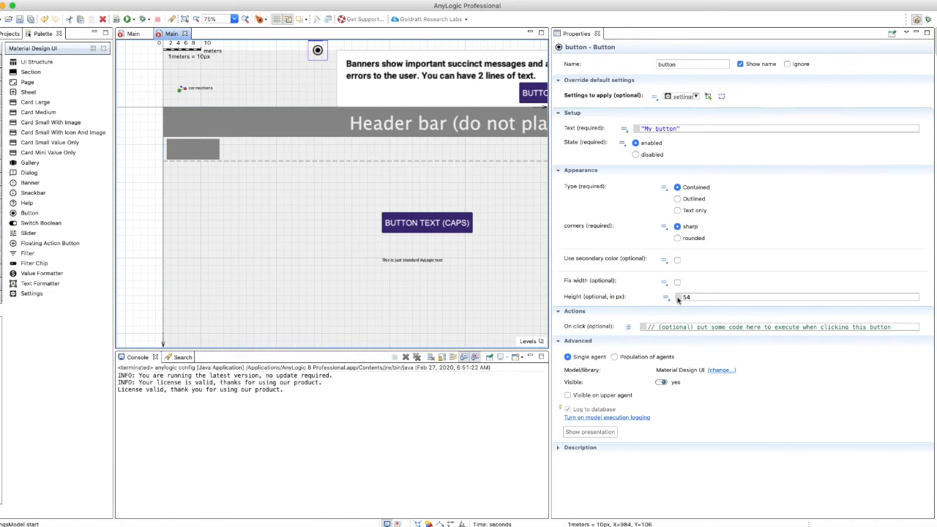
{"action": "left_click", "coordinate": [900, 327]}
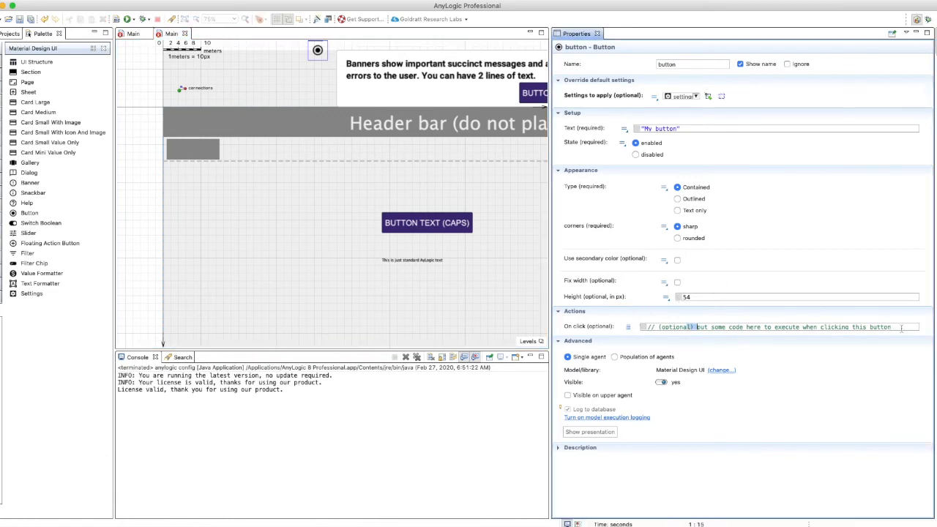
{"action": "left_click_drag", "start_coordinate": [900, 327], "coordinate": [639, 326]}
{"action": "key", "text": "BackSpace"}
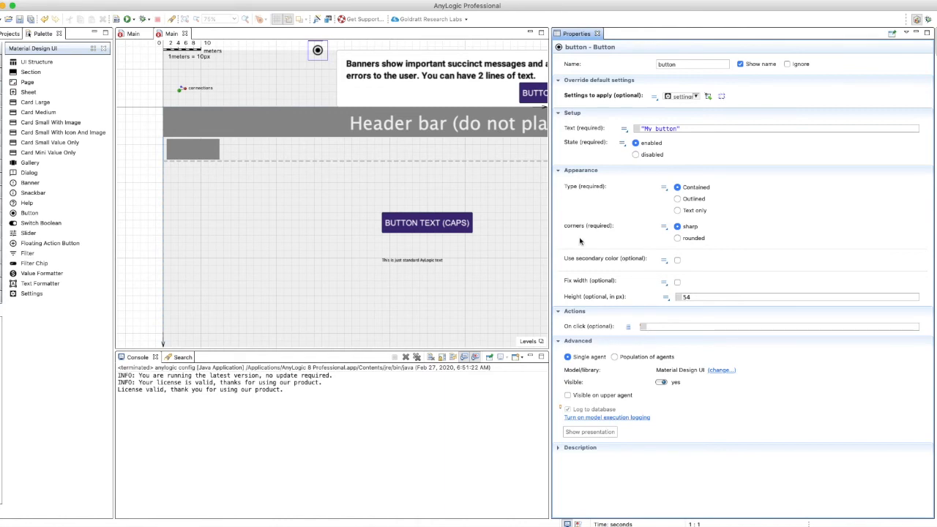
Enter a call to page_setup1's showDefaultSnackbar function as the button's On click action.
{"action": "scroll", "coordinate": [368, 219], "scroll_direction": "up", "scroll_amount": 5}
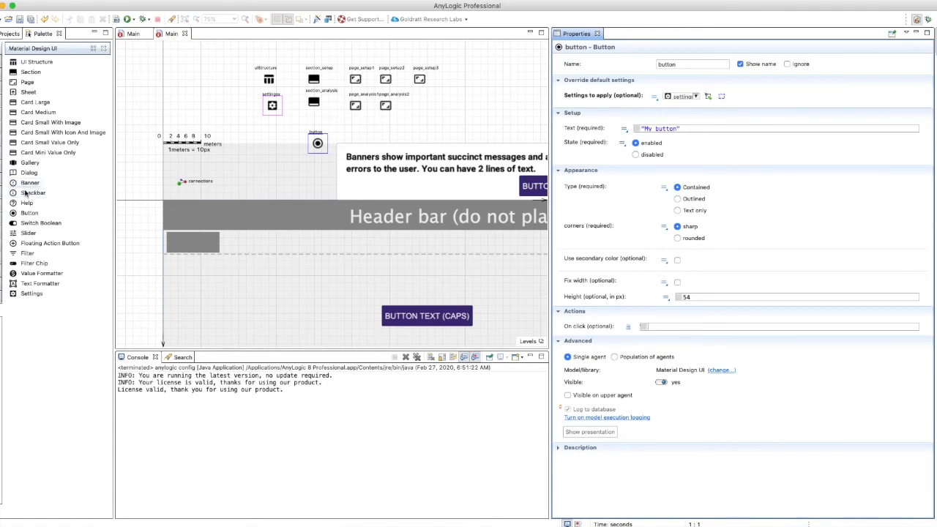
{"action": "left_click", "coordinate": [664, 324]}
{"action": "type", "text": "page"}
{"action": "key", "text": "ctrl+space"}
{"action": "key", "text": "Down"}
{"action": "key", "text": "Down"}
{"action": "key", "text": "Down"}
{"action": "key", "text": "Down"}
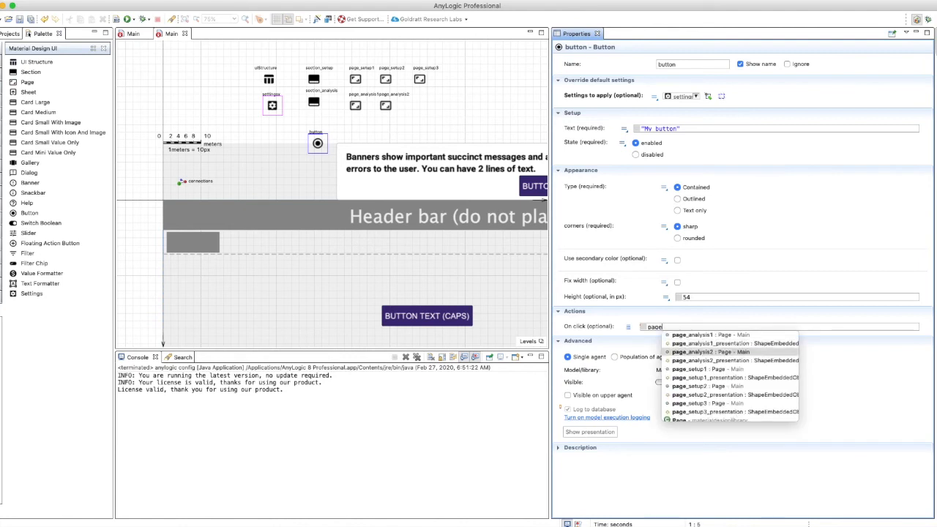
{"action": "key", "text": "Return"}
{"action": "type", "text": ".sho"}
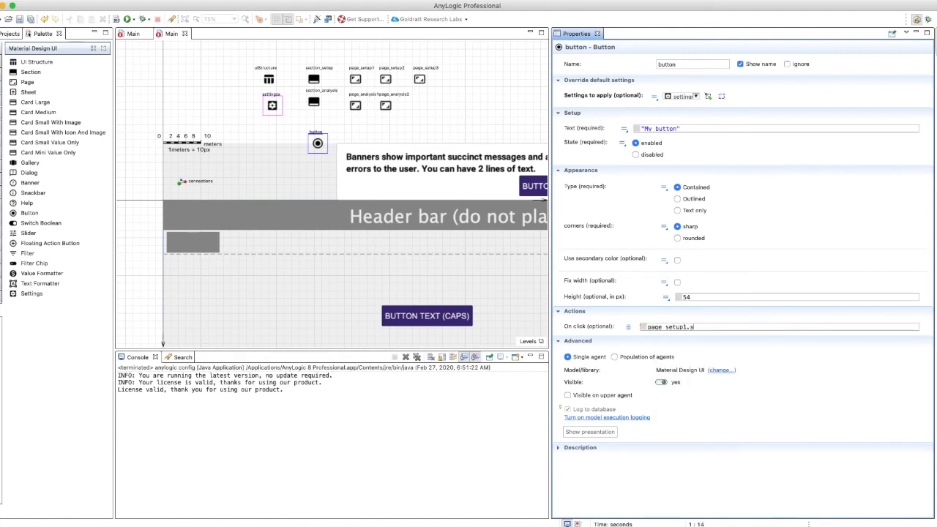
{"action": "key", "text": "Down"}
{"action": "key", "text": "Down"}
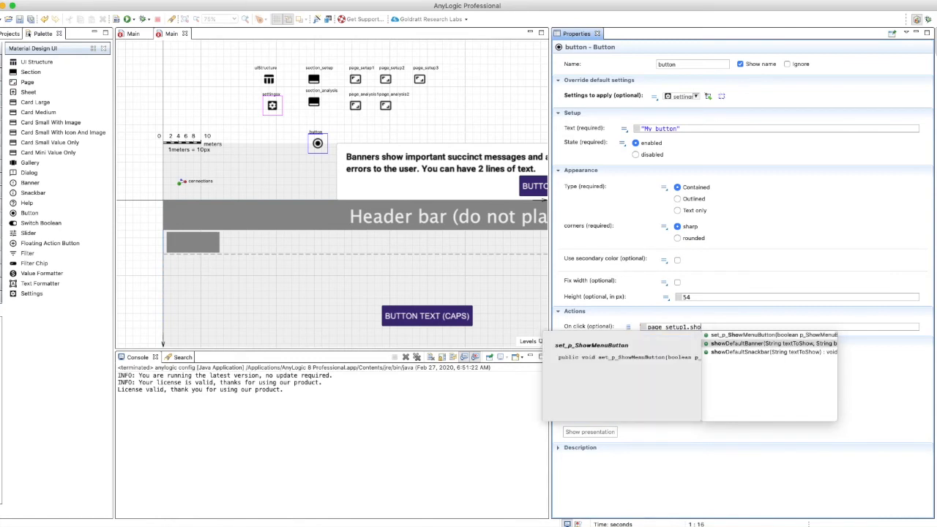
{"action": "key", "text": "Return"}
Replace the textToShow argument of the snackbar call with the string "This is a snackbar".
{"action": "double_click", "coordinate": [772, 328]}
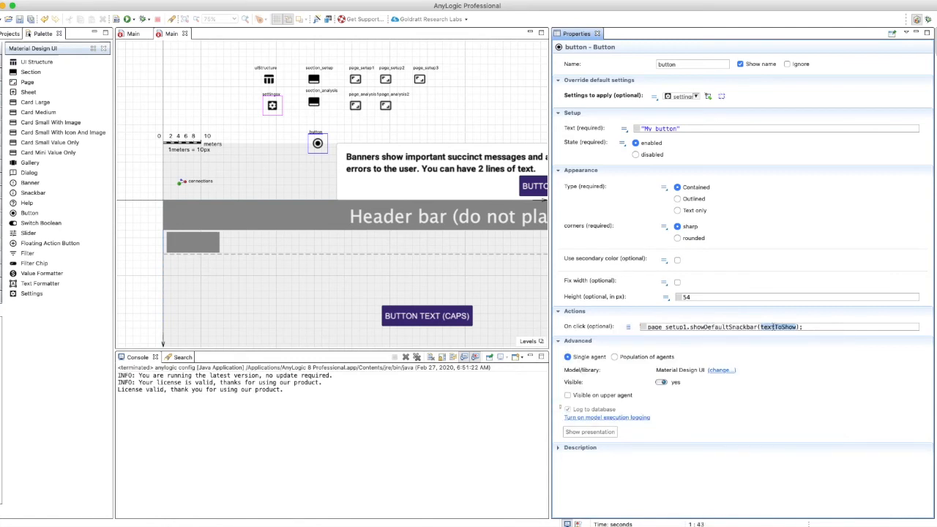
{"action": "type", "text": "\"S"}
{"action": "key", "text": "BackSpace"}
{"action": "type", "text": "This is s a snackbar"}
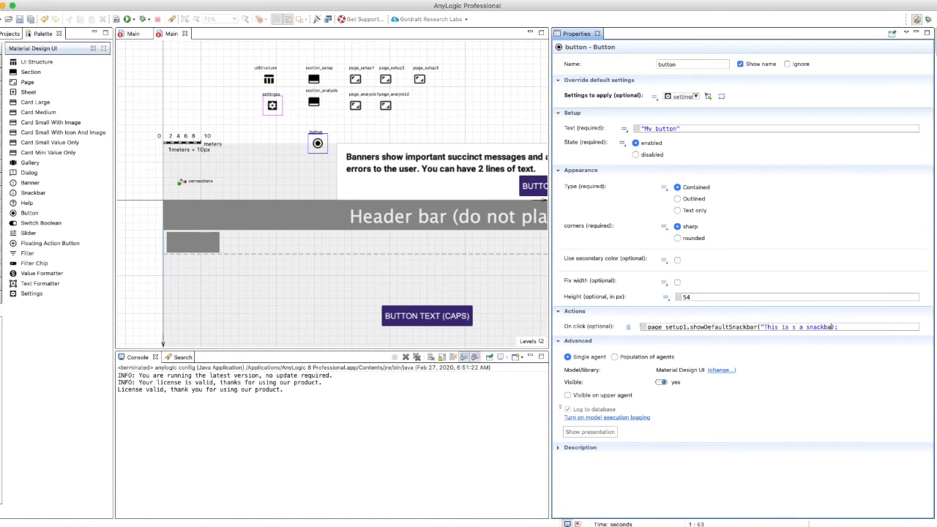
{"action": "left_click", "coordinate": [794, 328]}
{"action": "key", "text": "BackSpace"}
{"action": "key", "text": "BackSpace"}
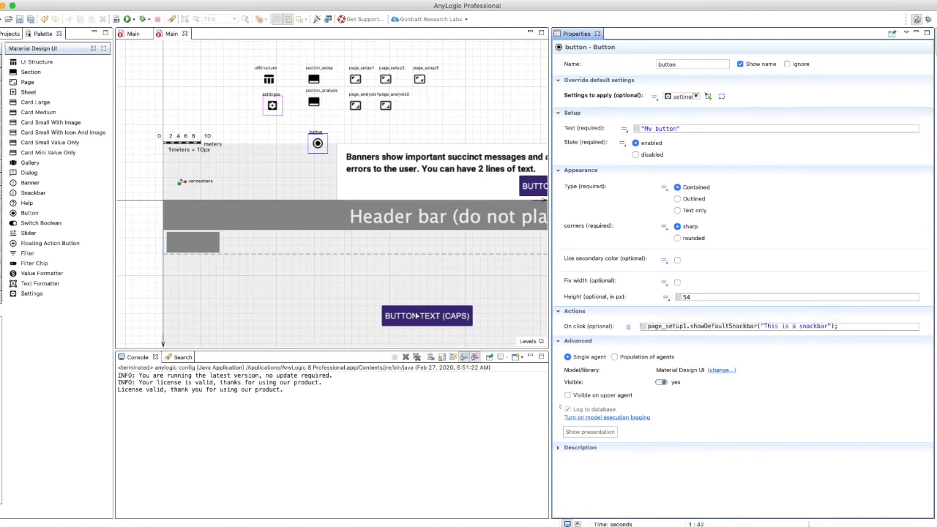
Run the model, trigger the snackbar with My Button on the 1st Page, and close the simulation.
{"action": "left_click", "coordinate": [128, 20]}
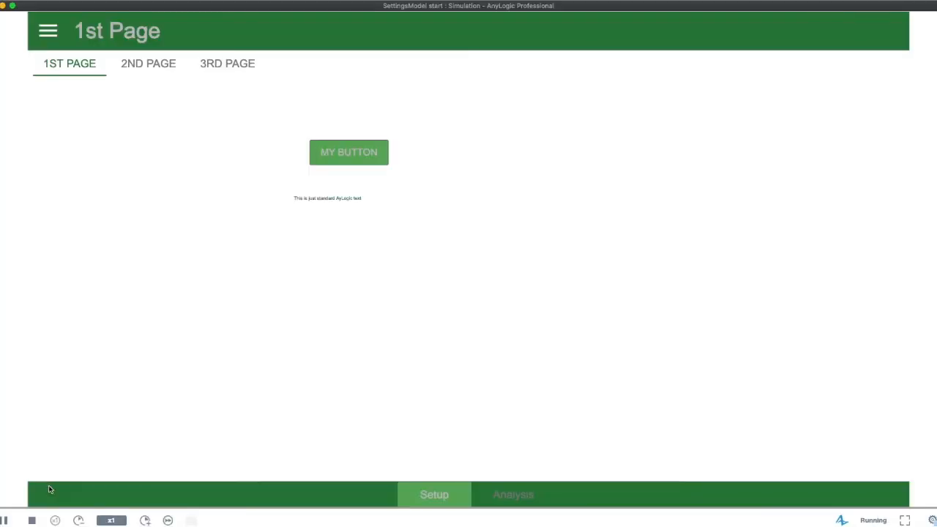
{"action": "left_click", "coordinate": [352, 158]}
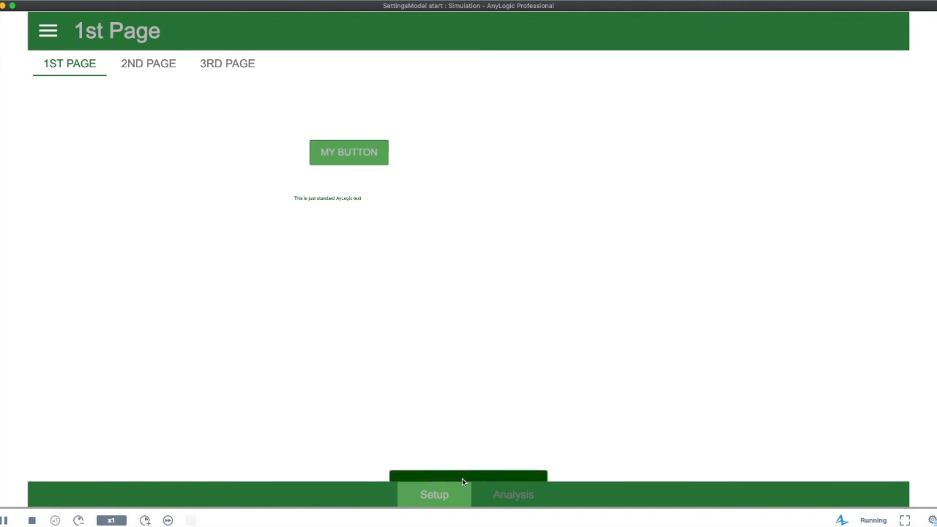
{"action": "left_click", "coordinate": [0, 5]}
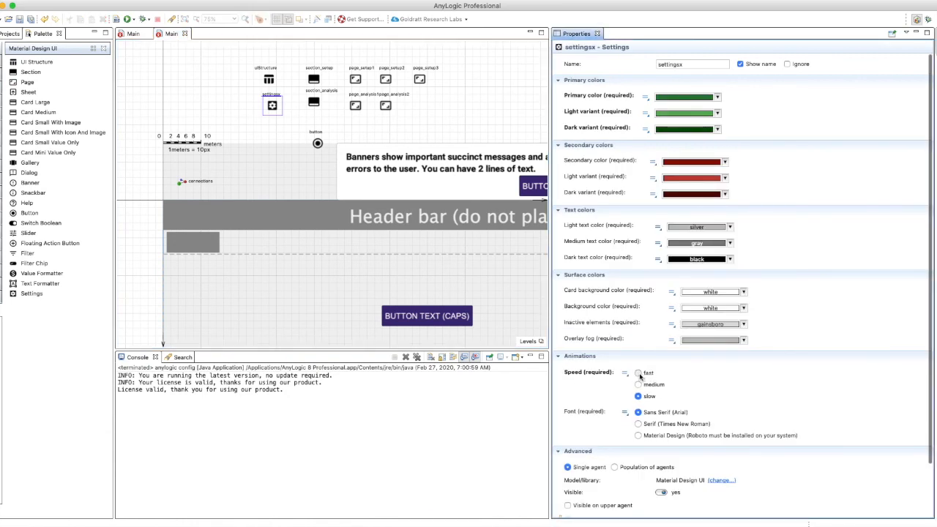
Set the animation speed of settingsx to fast, rerun the model and test My Button.
{"action": "left_click", "coordinate": [639, 373]}
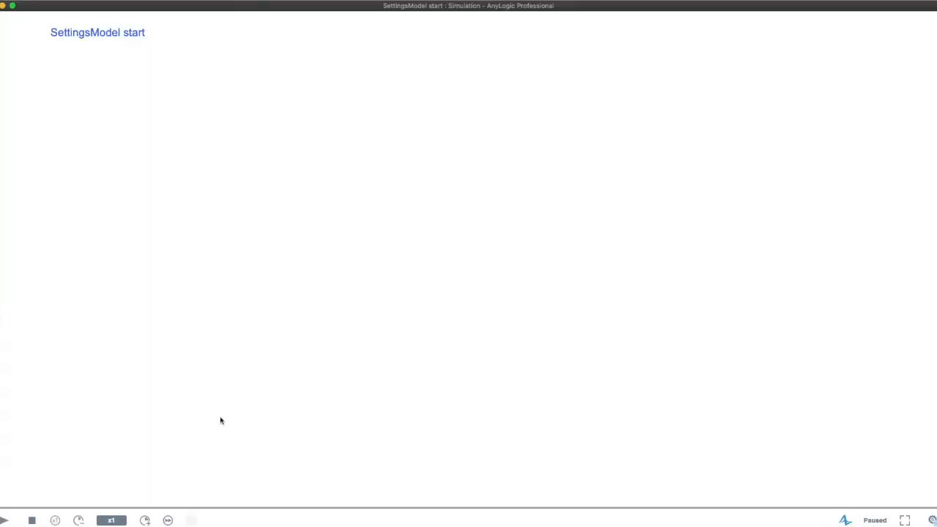
{"action": "left_click", "coordinate": [348, 158]}
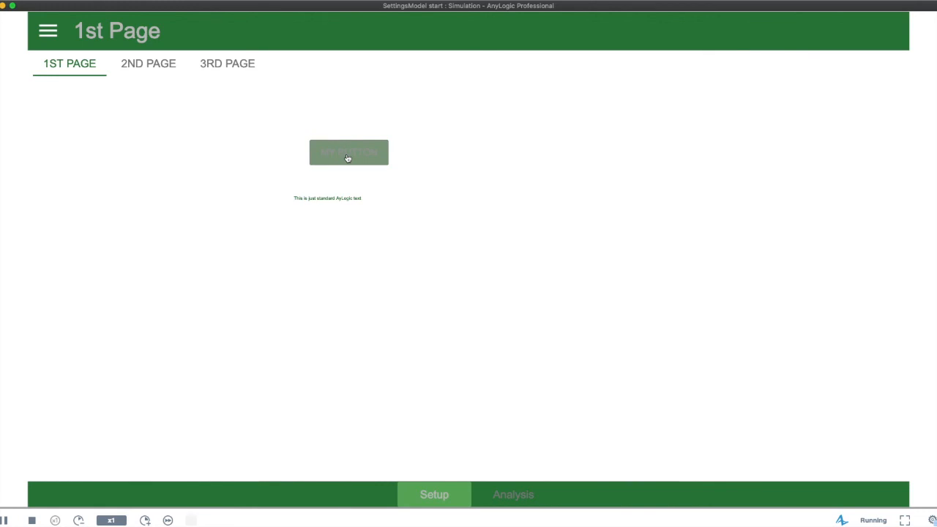